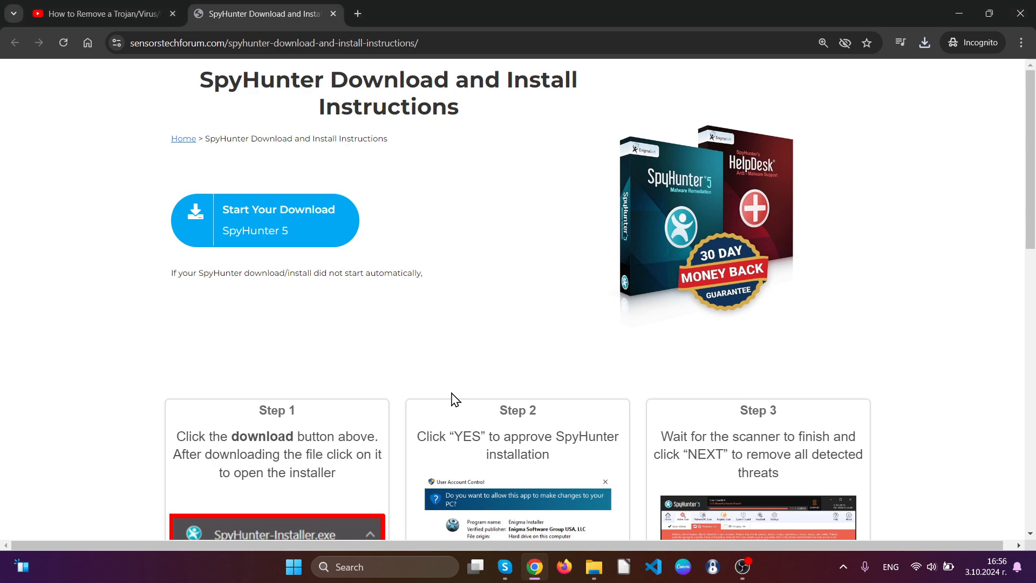
Step: Install SpyHunter 5 in English, accepting the EULA and Privacy Policy, and finish the setup
{"action": "scroll", "coordinate": [530, 317], "scroll_direction": "down", "scroll_amount": 2}
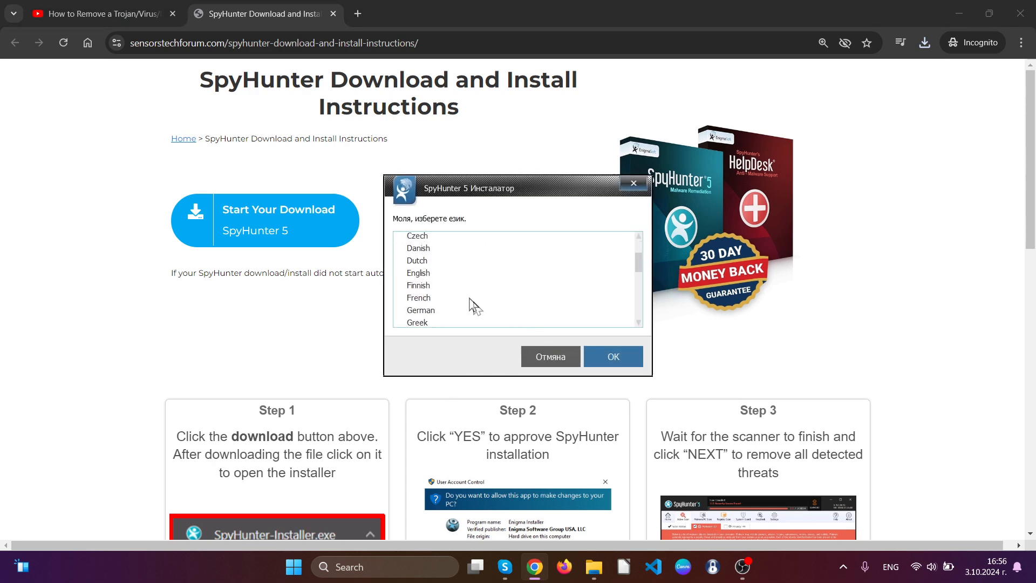
{"action": "left_click", "coordinate": [424, 273]}
{"action": "left_click", "coordinate": [609, 357]}
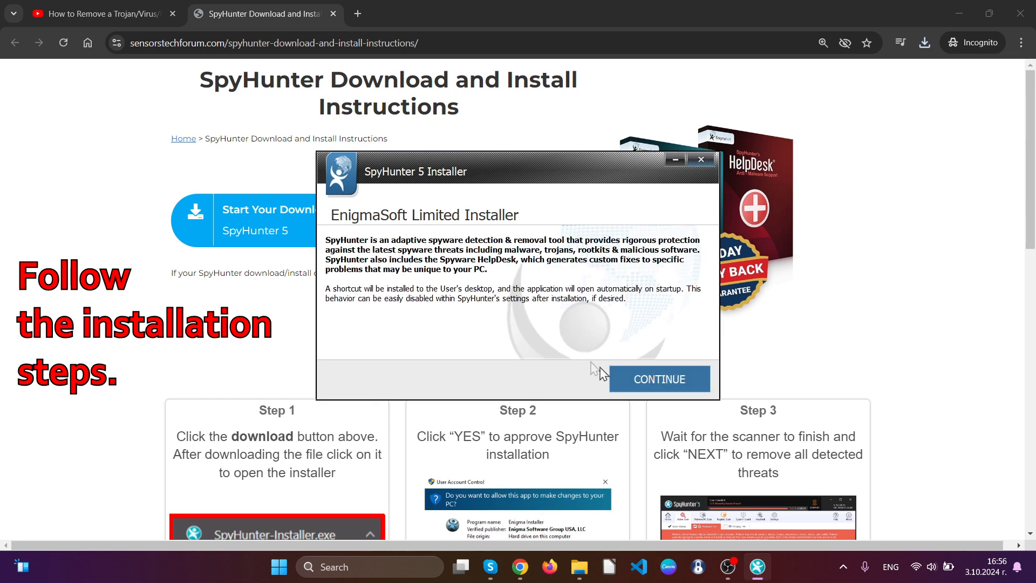
{"action": "left_click", "coordinate": [647, 390]}
{"action": "left_click", "coordinate": [526, 346]}
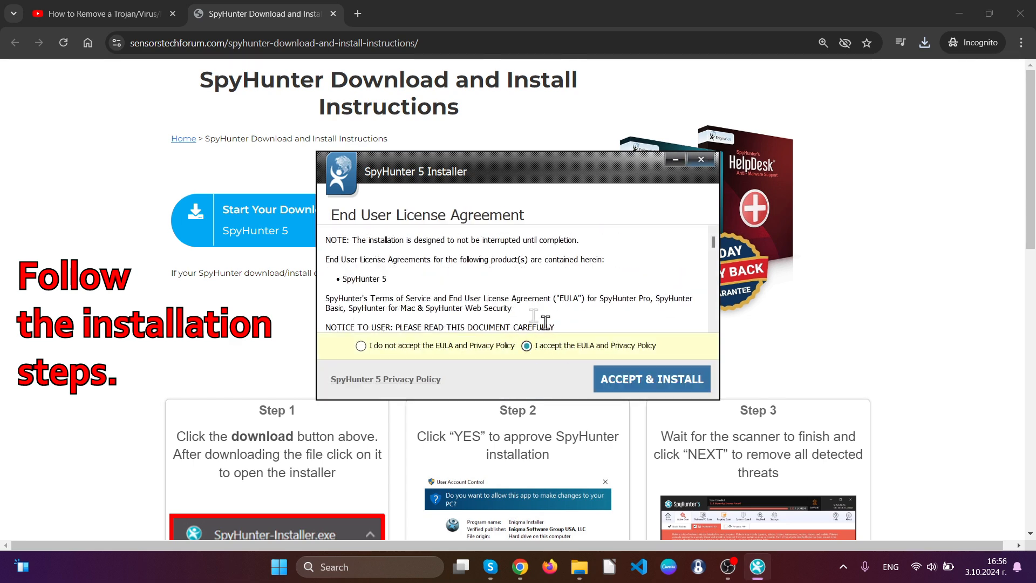
{"action": "left_click", "coordinate": [626, 383]}
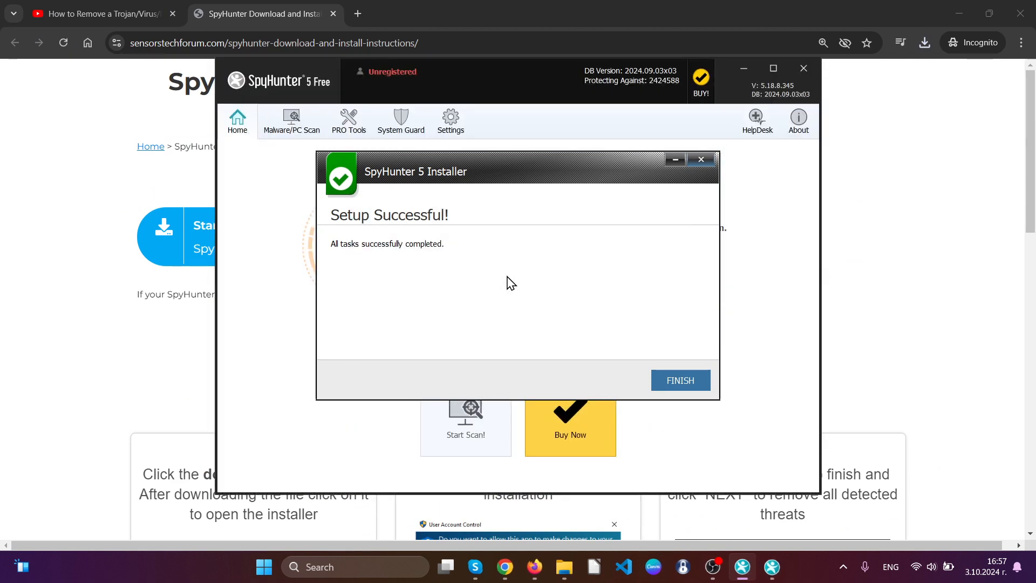
{"action": "left_click", "coordinate": [675, 380]}
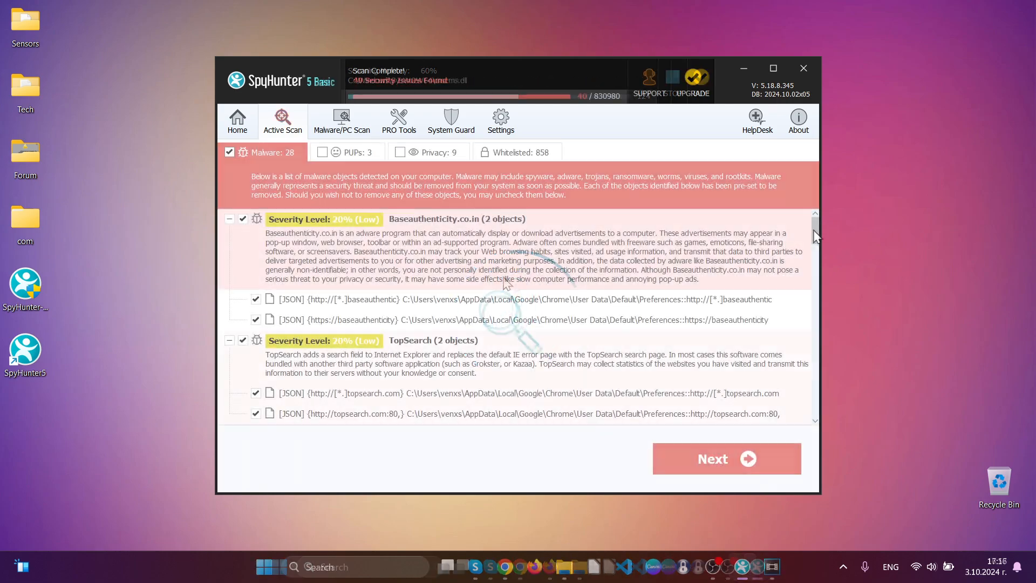
Step: Review the detected malware, select all detected objects including PUPs and privacy issues, and start their removal without upgrading to PRO
{"action": "left_click_drag", "start_coordinate": [816, 226], "coordinate": [815, 424]}
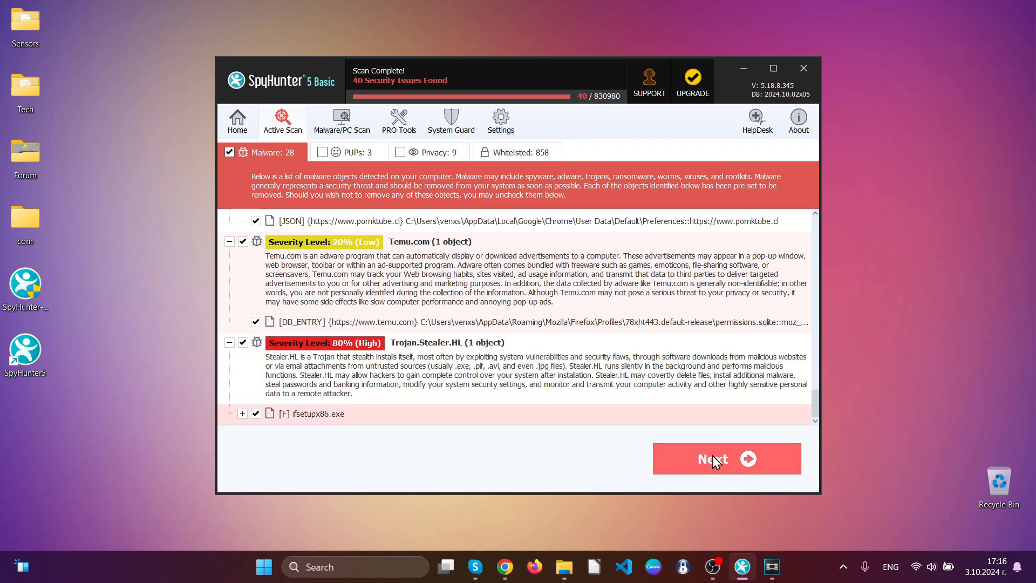
{"action": "left_click", "coordinate": [715, 461]}
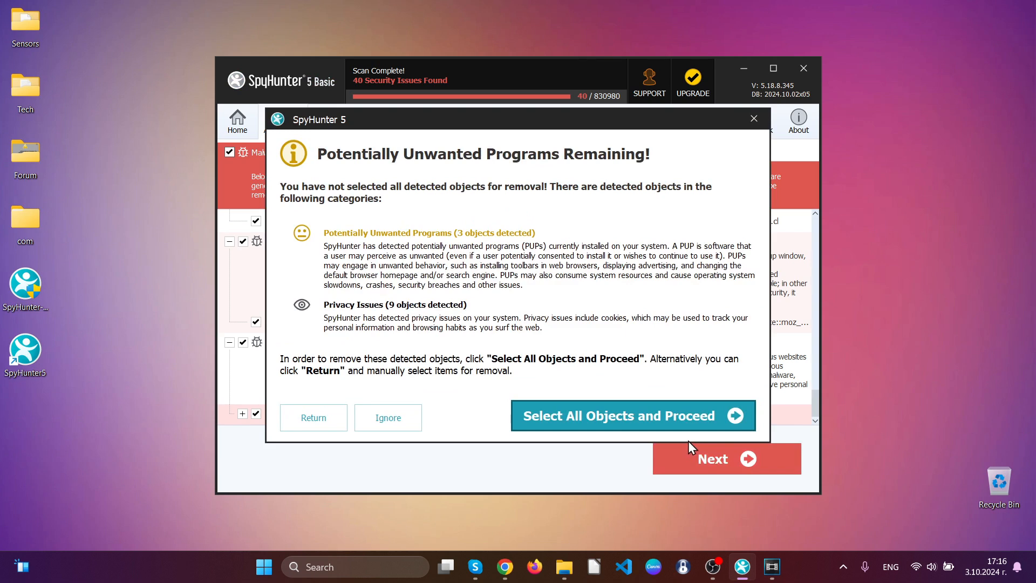
{"action": "left_click", "coordinate": [671, 421]}
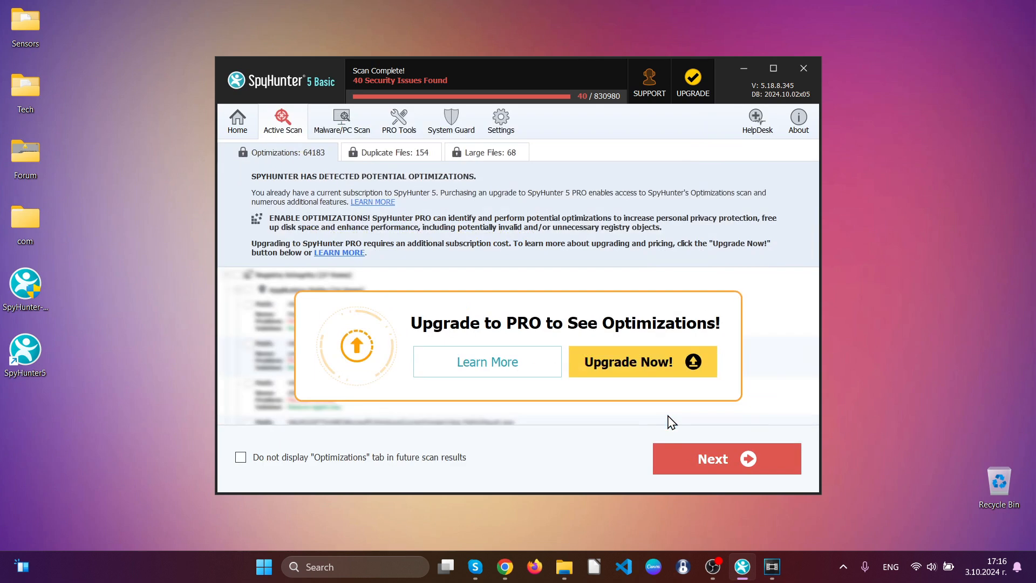
{"action": "left_click", "coordinate": [724, 460]}
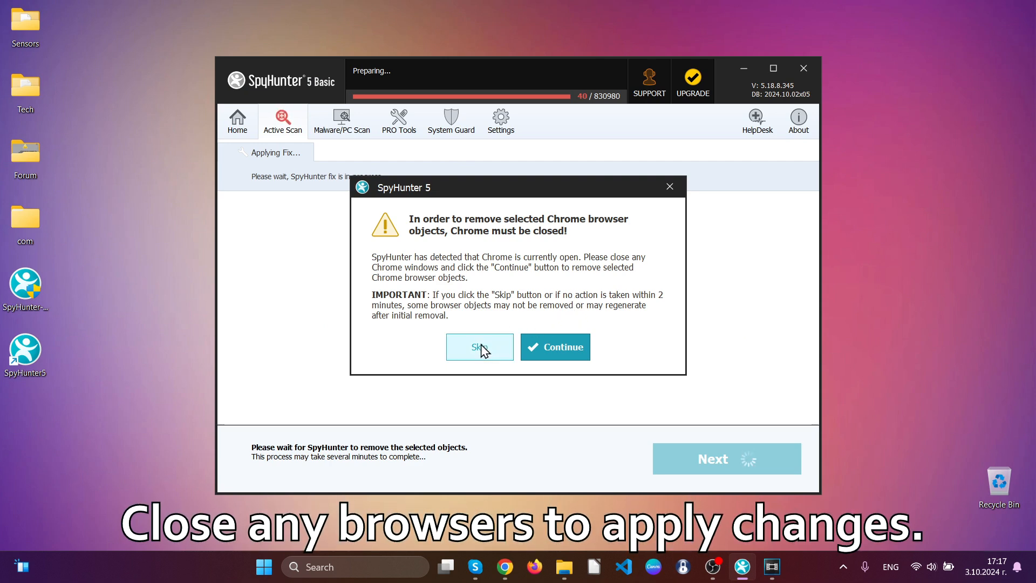
Step: Have SpyHunter close Chrome so the selected browser objects are removed, and finish the scan
{"action": "left_click", "coordinate": [534, 348]}
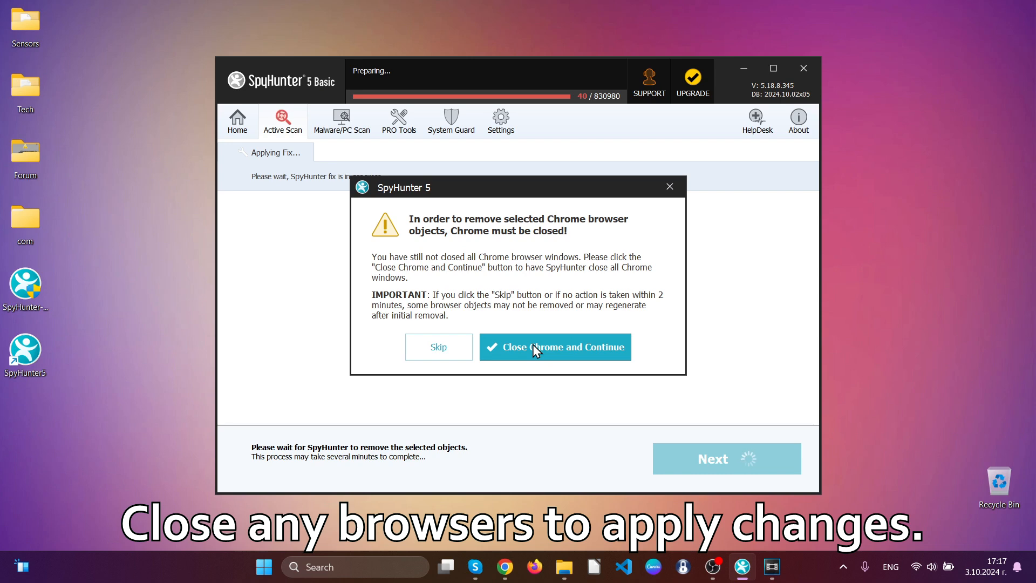
{"action": "left_click", "coordinate": [536, 350]}
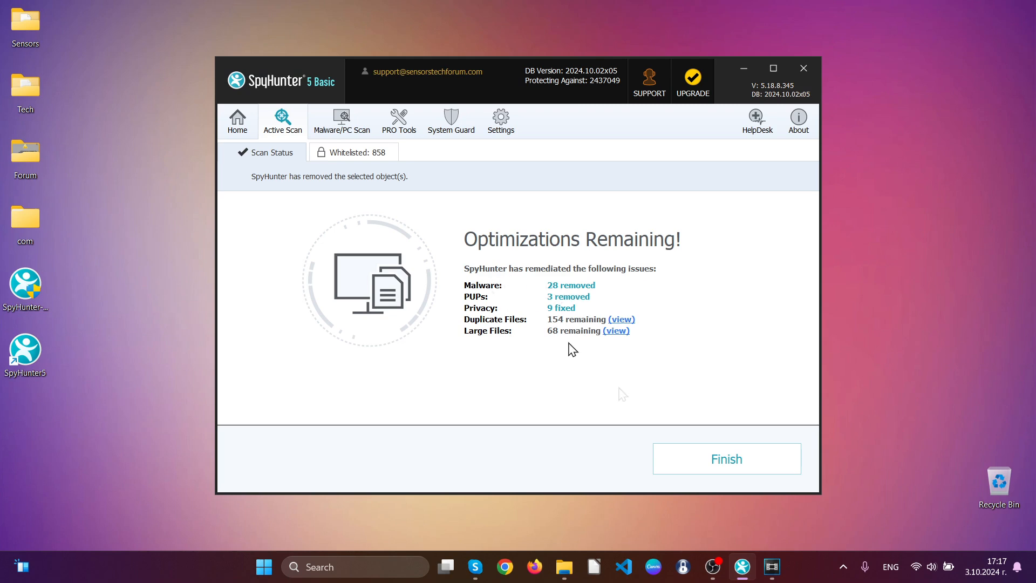
{"action": "left_click", "coordinate": [733, 464]}
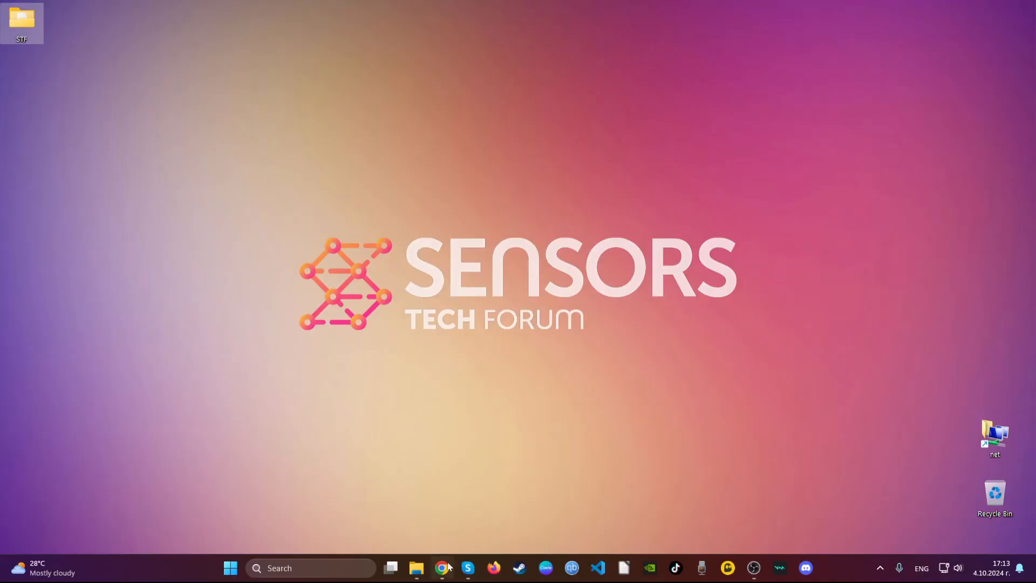
Step: Switch to Chrome and remove the Blocked Search extension
{"action": "left_click", "coordinate": [443, 567]}
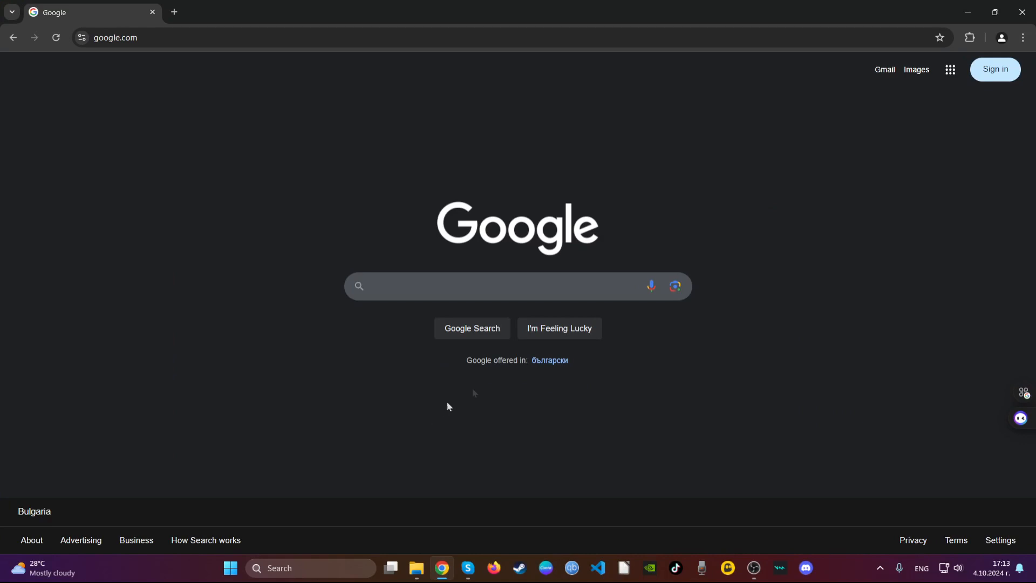
{"action": "left_click", "coordinate": [969, 37]}
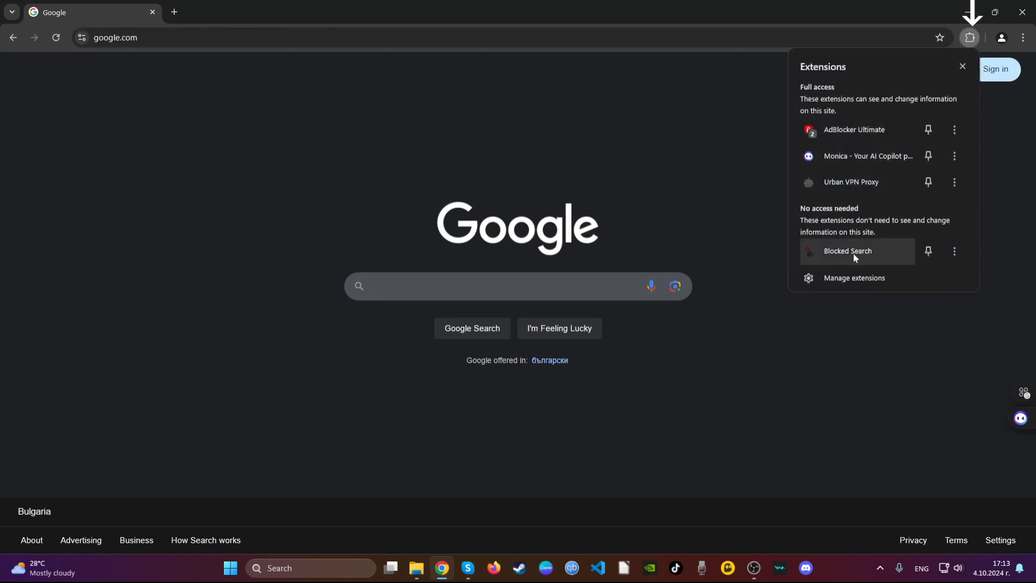
{"action": "left_click", "coordinate": [950, 256]}
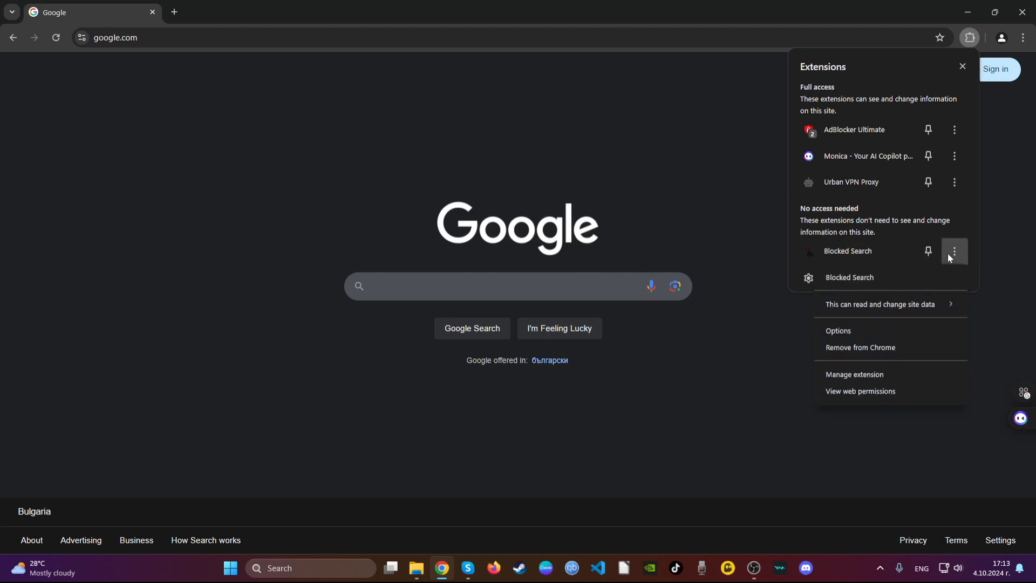
{"action": "left_click", "coordinate": [925, 346]}
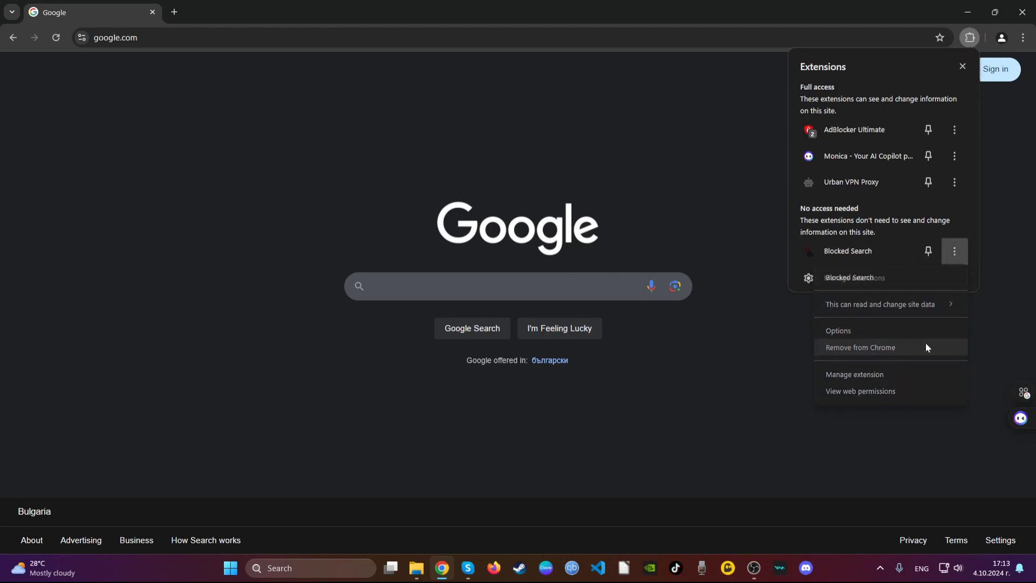
{"action": "left_click", "coordinate": [871, 134]}
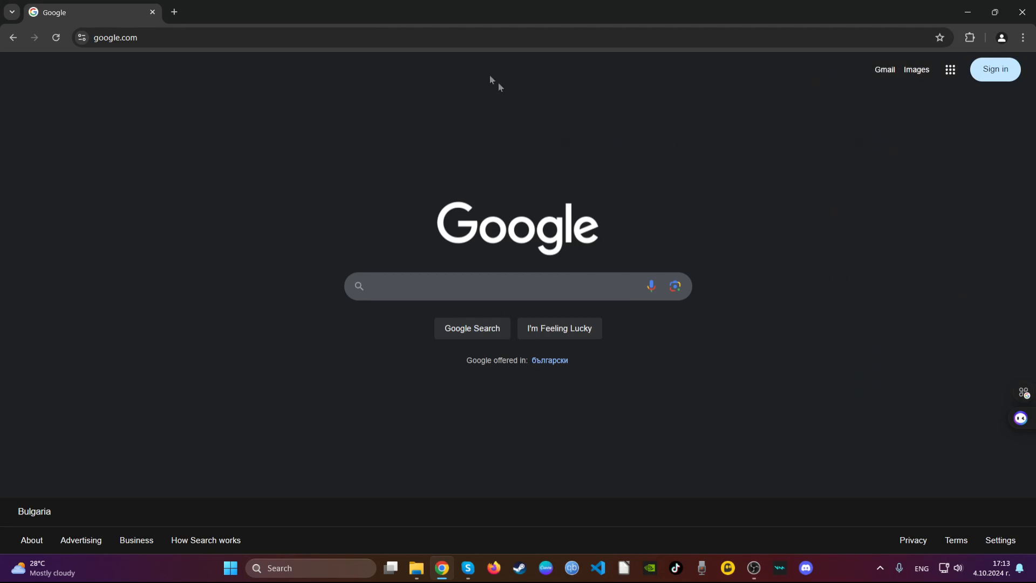
{"action": "key", "text": "ctrl+l"}
{"action": "type", "text": "clea"}
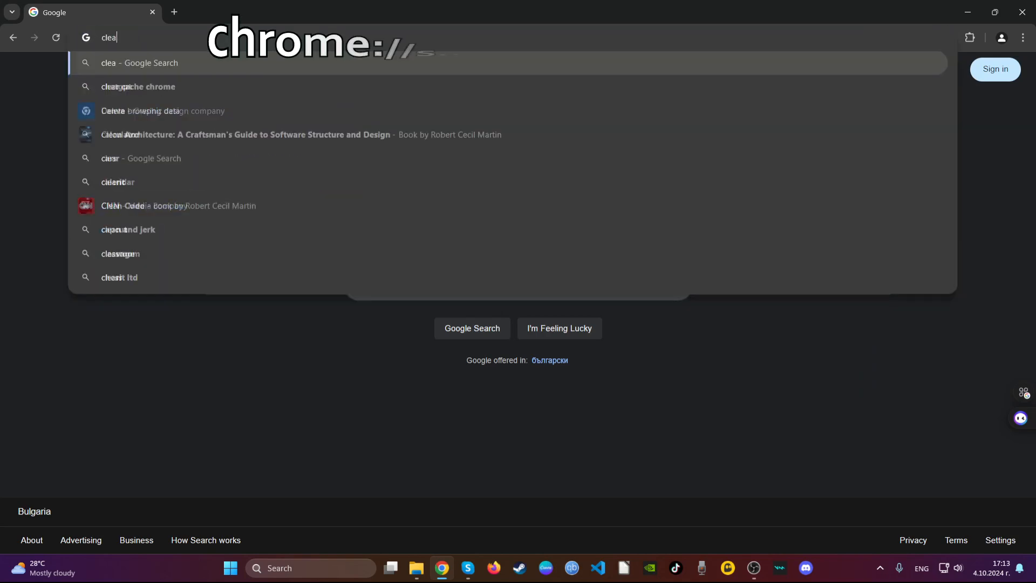
{"action": "key", "text": "BackSpace"}
{"action": "key", "text": "BackSpace"}
{"action": "key", "text": "BackSpace"}
{"action": "key", "text": "BackSpace"}
Step: Open Chrome's delete browsing data page at chrome://settings/clearBrowserData
{"action": "type", "text": "chro"}
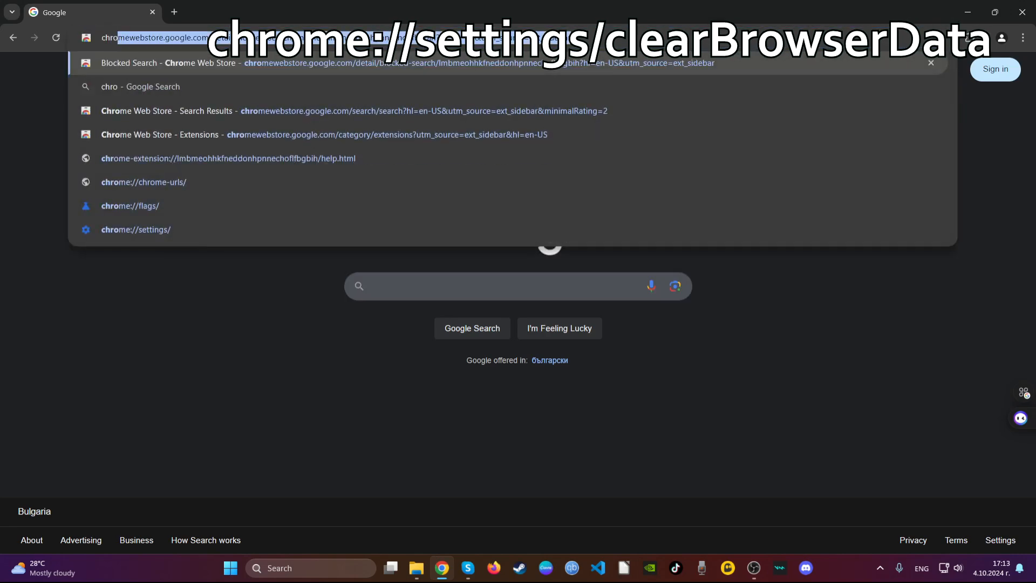
{"action": "type", "text": "me://"}
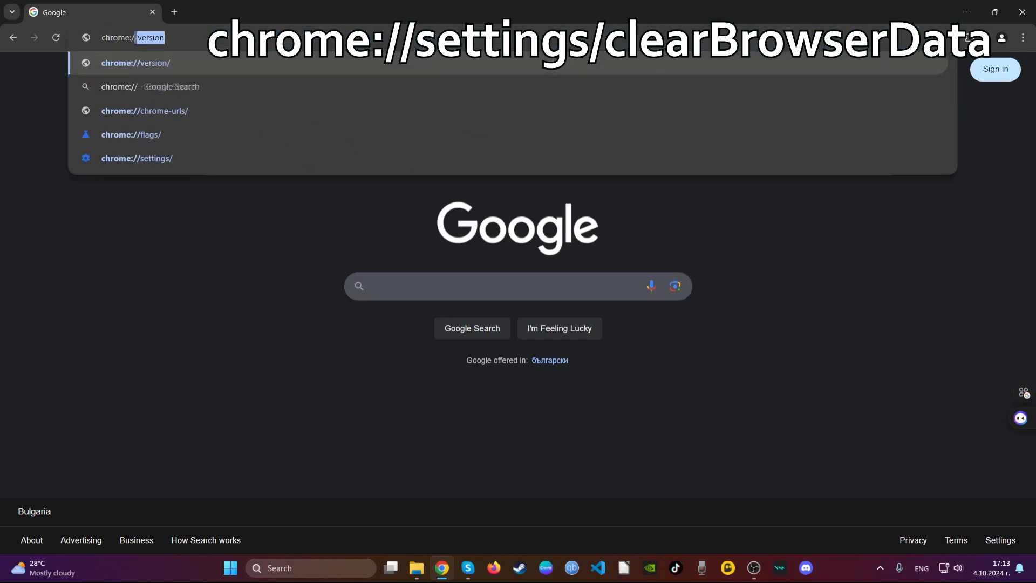
{"action": "type", "text": "settin"}
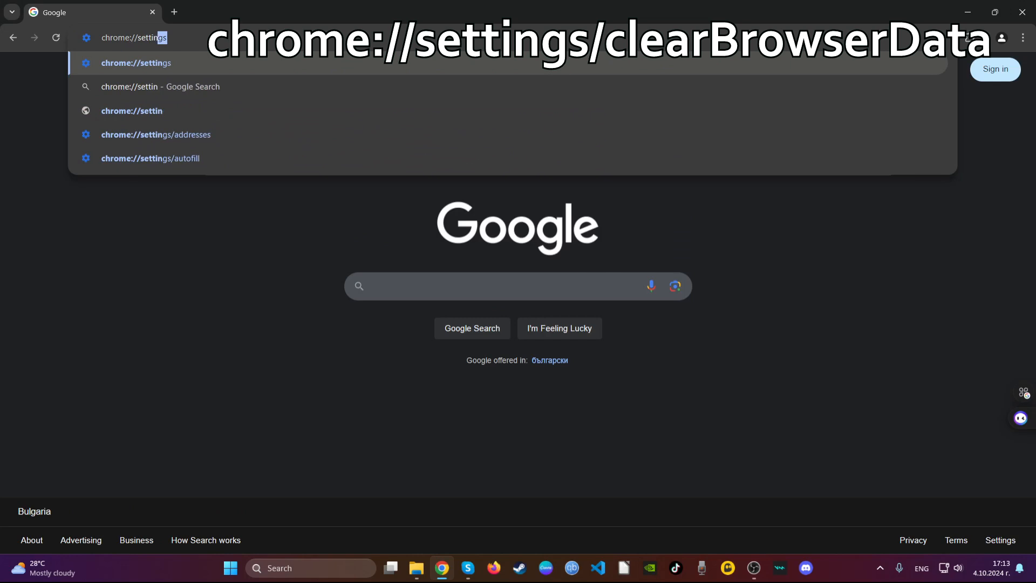
{"action": "type", "text": "gs/clea"}
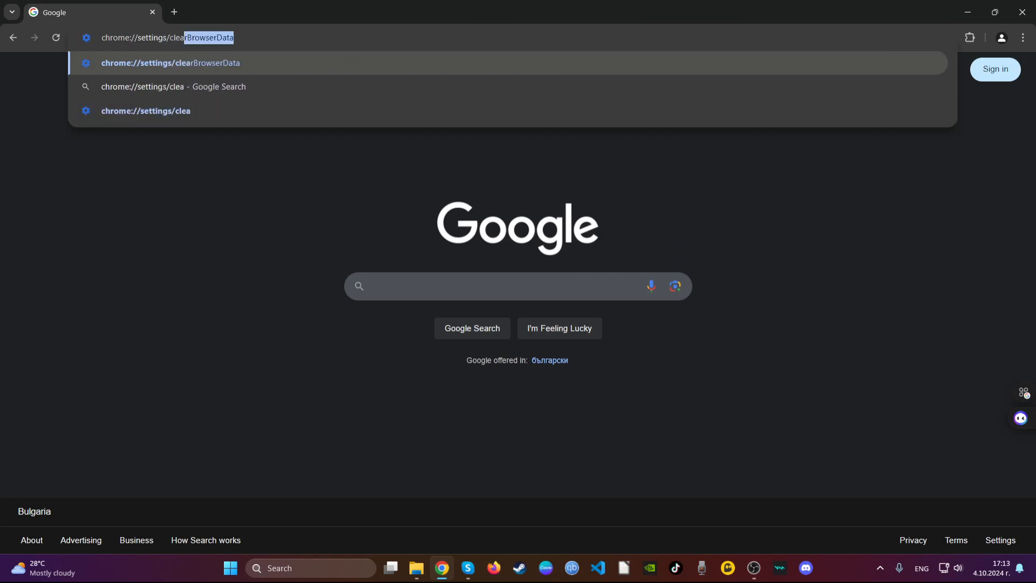
{"action": "key", "text": "Return"}
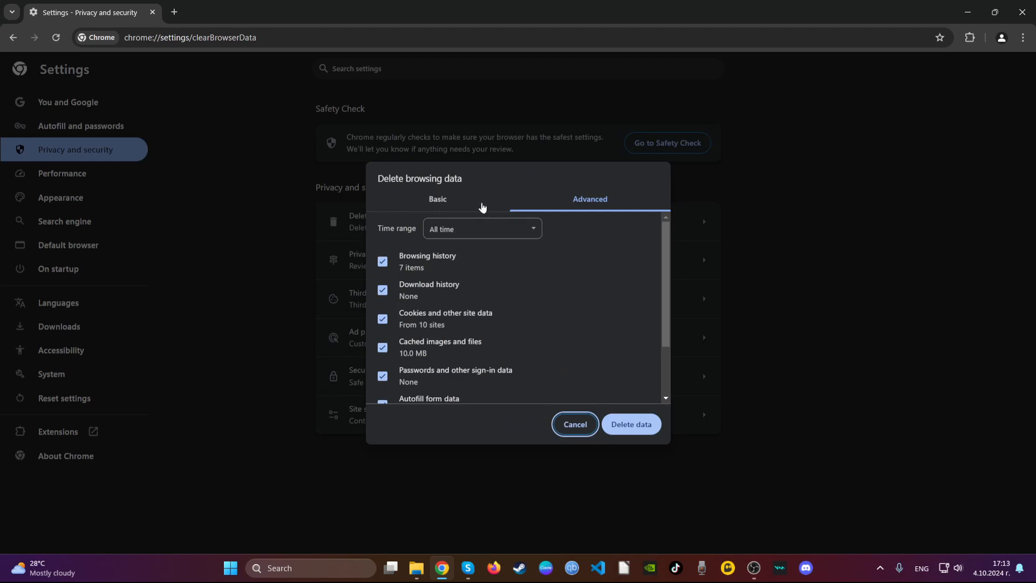
Step: Exclude passwords and other sign-in data, delete the remaining all-time browsing data, and close Chrome
{"action": "scroll", "coordinate": [501, 293], "scroll_direction": "down", "scroll_amount": 2}
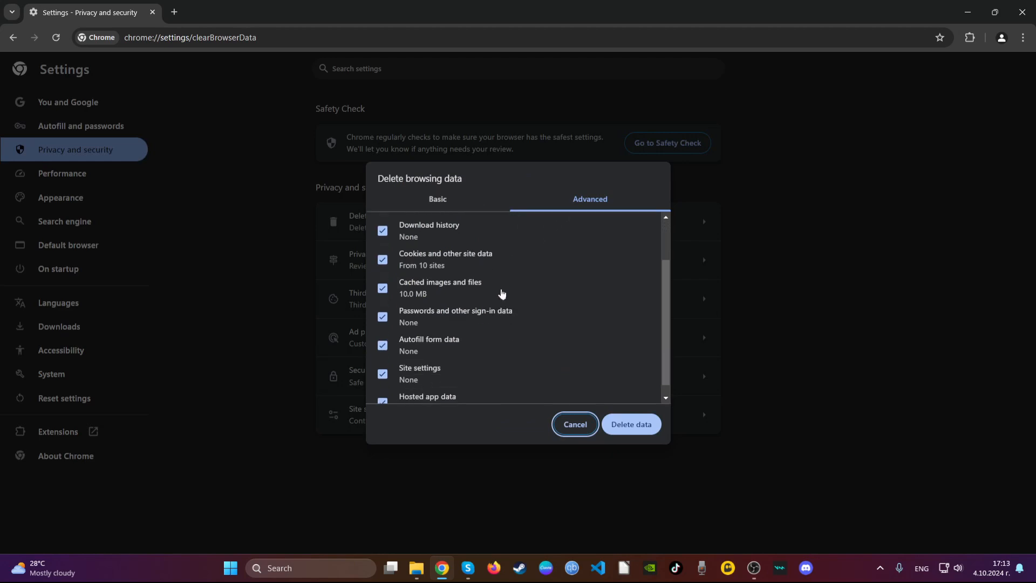
{"action": "left_click", "coordinate": [477, 303]}
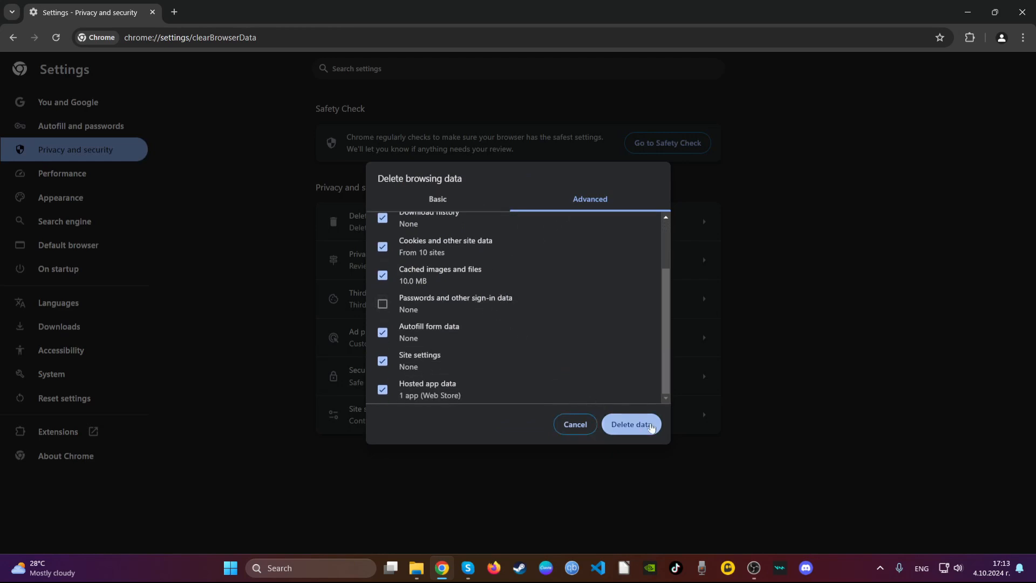
{"action": "left_click", "coordinate": [651, 426]}
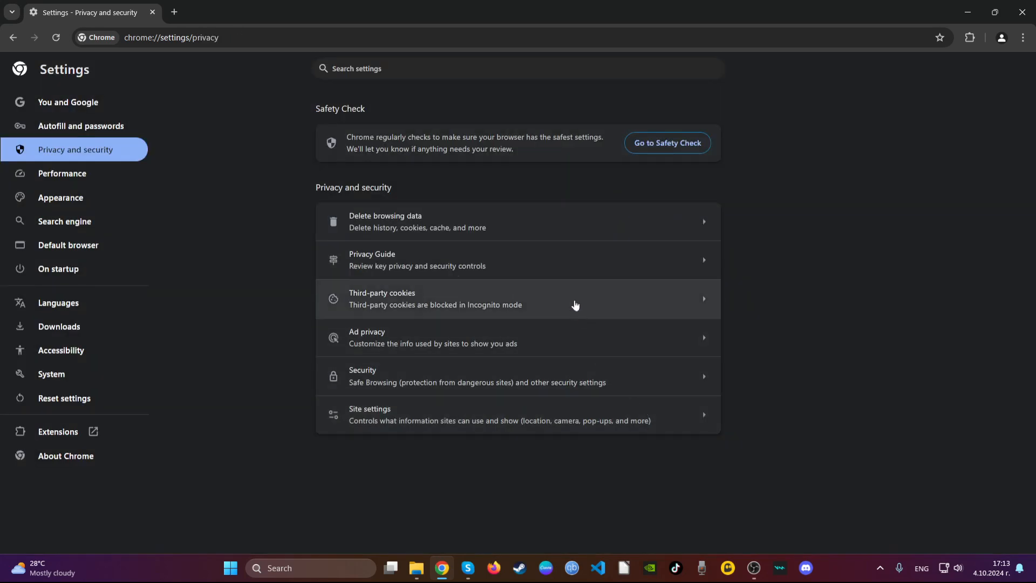
{"action": "left_click", "coordinate": [1019, 16]}
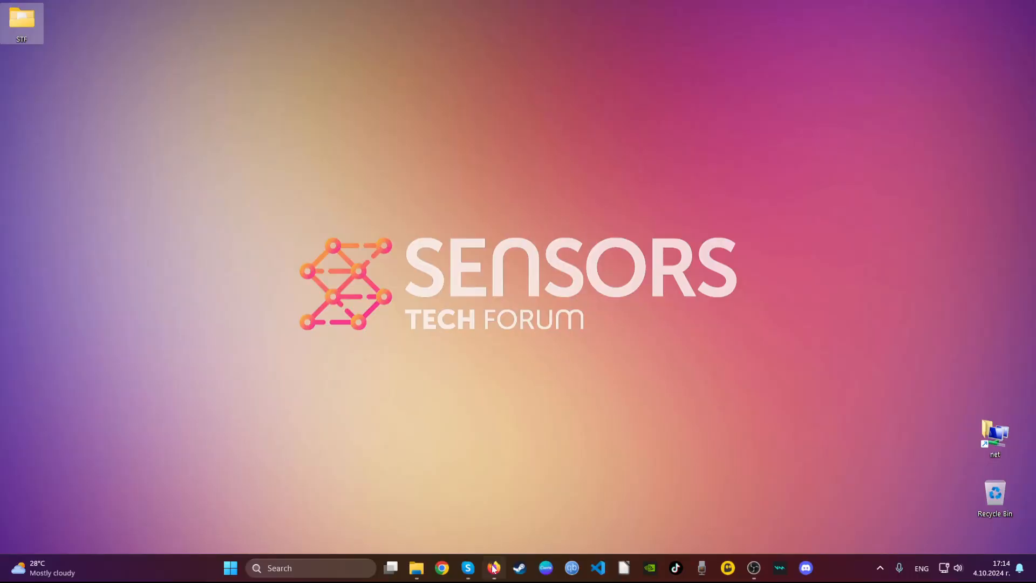
Step: Switch to Firefox and remove the Safeplex Search extension without reporting it to Mozilla
{"action": "left_click", "coordinate": [493, 568]}
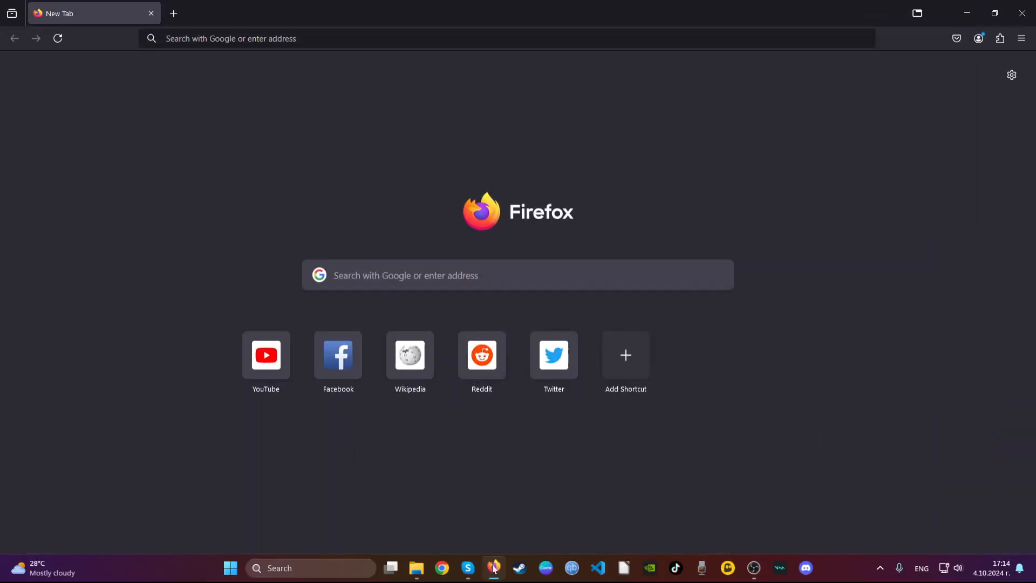
{"action": "left_click", "coordinate": [1001, 41]}
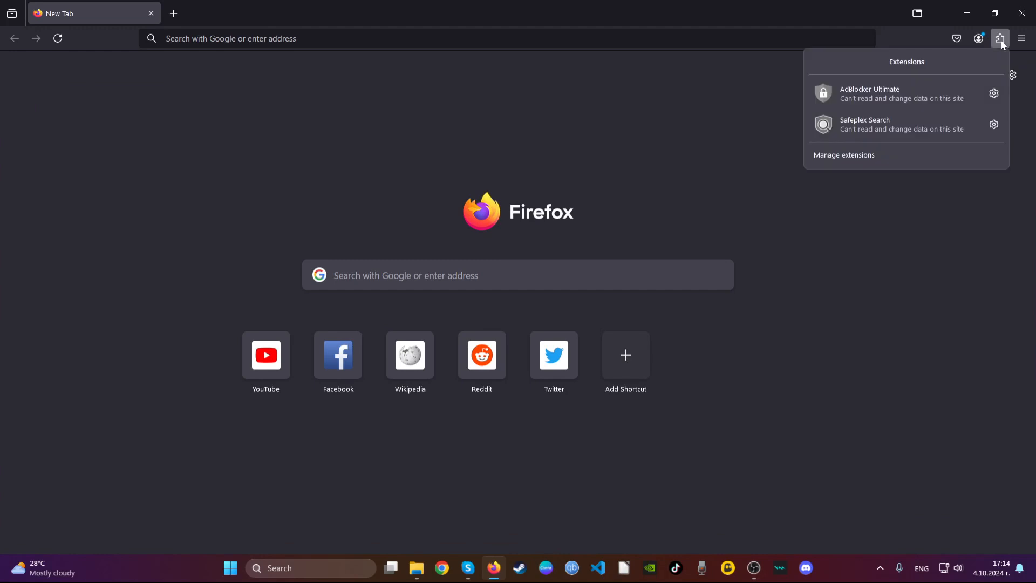
{"action": "right_click", "coordinate": [949, 131]}
{"action": "left_click", "coordinate": [989, 125]}
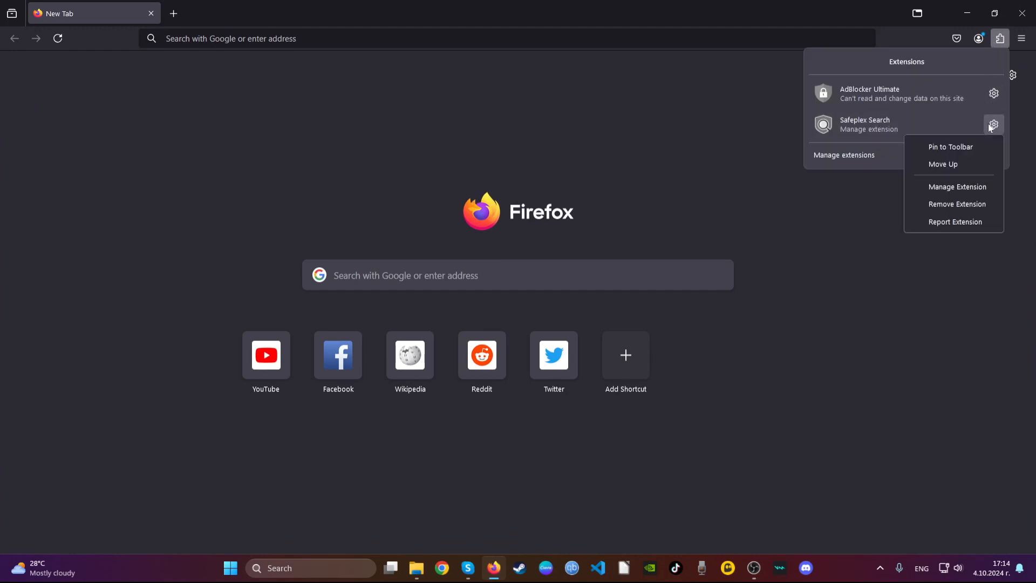
{"action": "left_click", "coordinate": [955, 205]}
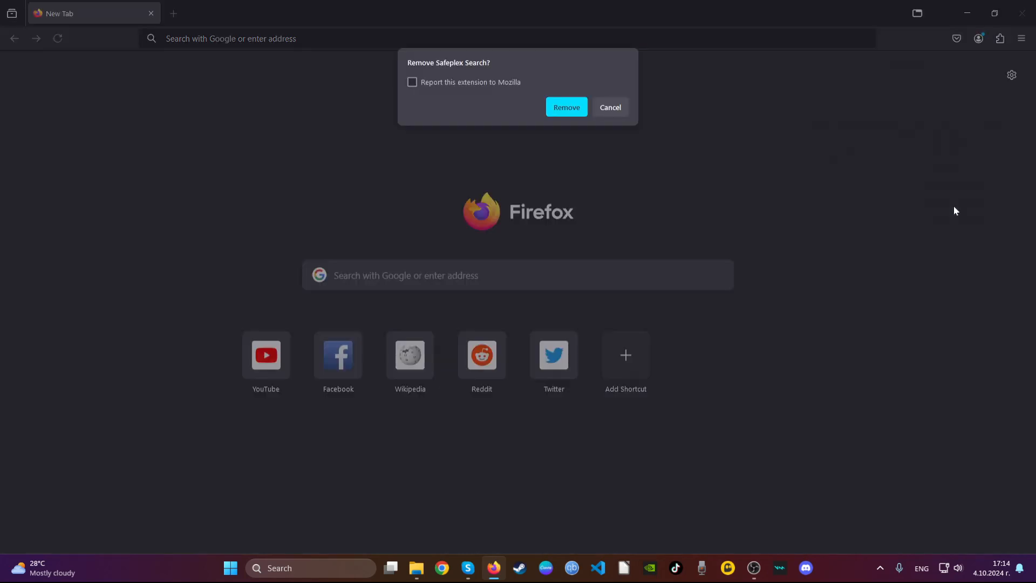
{"action": "left_click", "coordinate": [573, 112]}
Step: Open Firefox's troubleshooting information page at about:support
{"action": "left_click", "coordinate": [469, 39]}
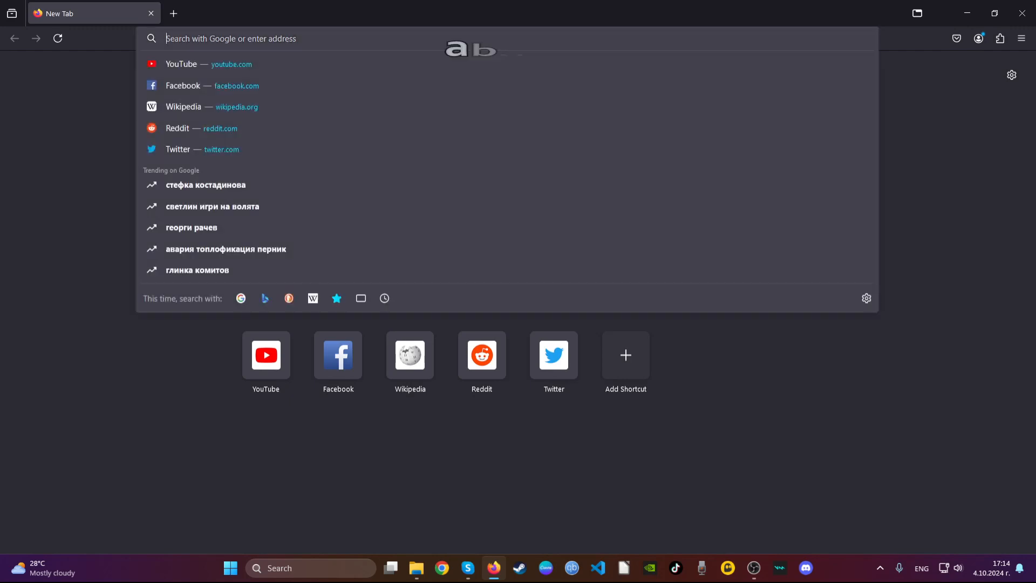
{"action": "type", "text": "ab"}
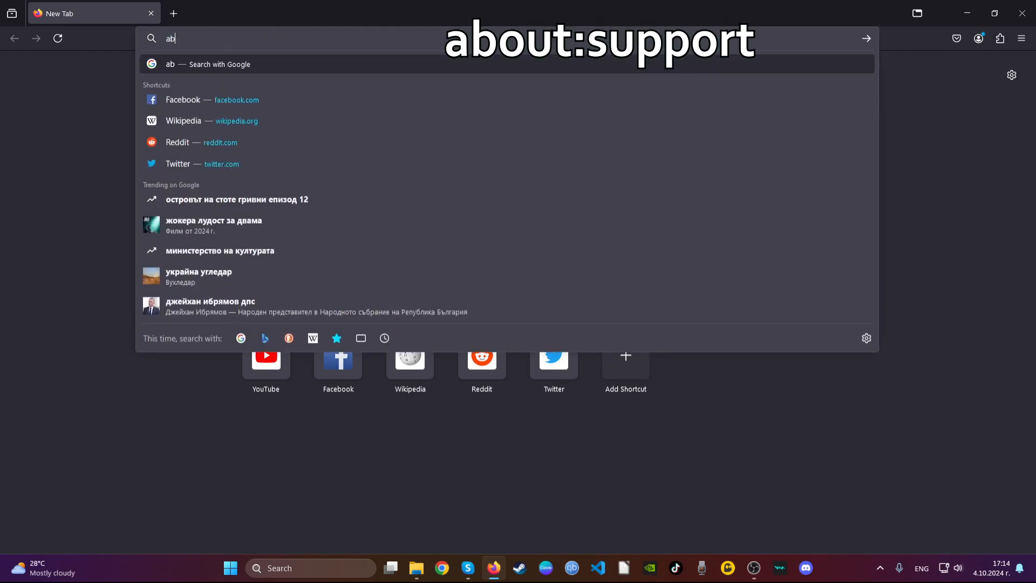
{"action": "type", "text": "out:support"}
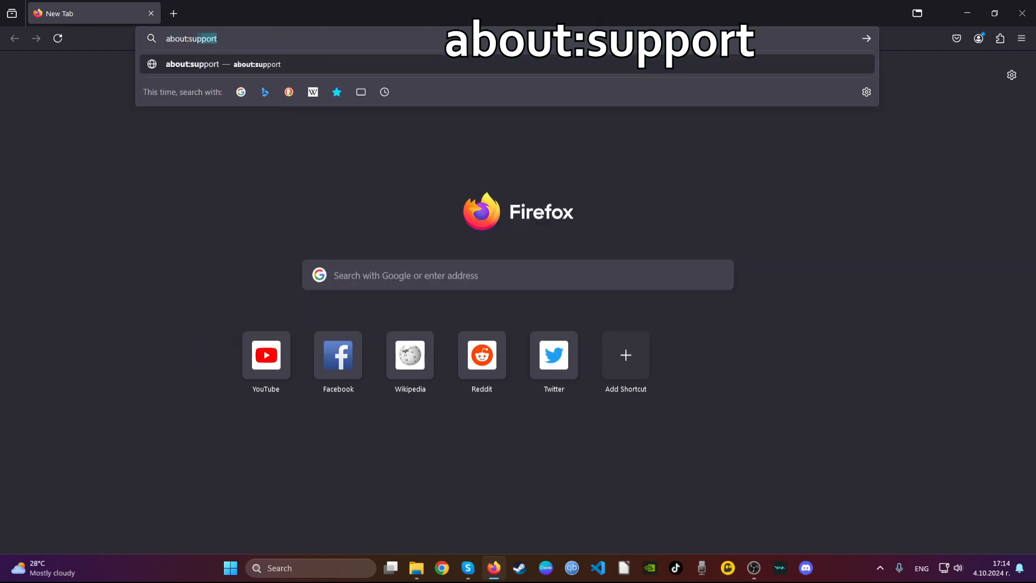
{"action": "key", "text": "Return"}
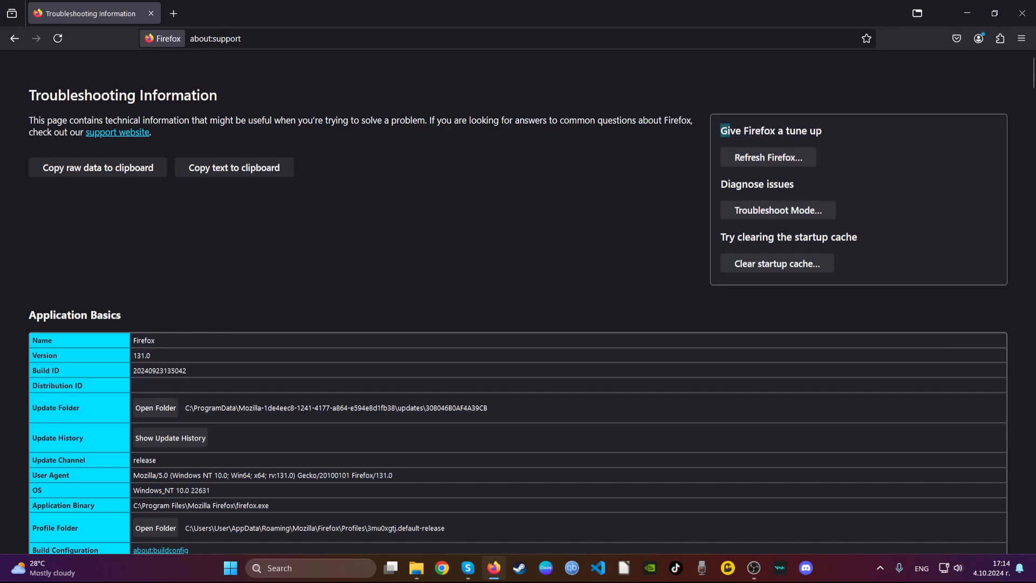
Step: Refresh Firefox to its default settings and finish the data import into the refreshed browser
{"action": "left_click_drag", "start_coordinate": [719, 129], "coordinate": [819, 165]}
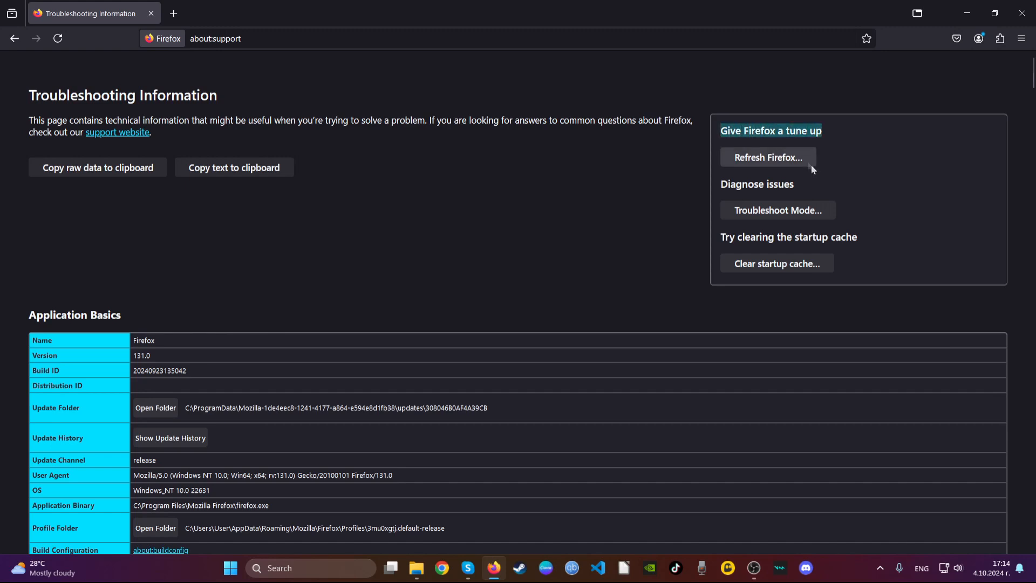
{"action": "left_click", "coordinate": [768, 160]}
{"action": "left_click", "coordinate": [556, 137]}
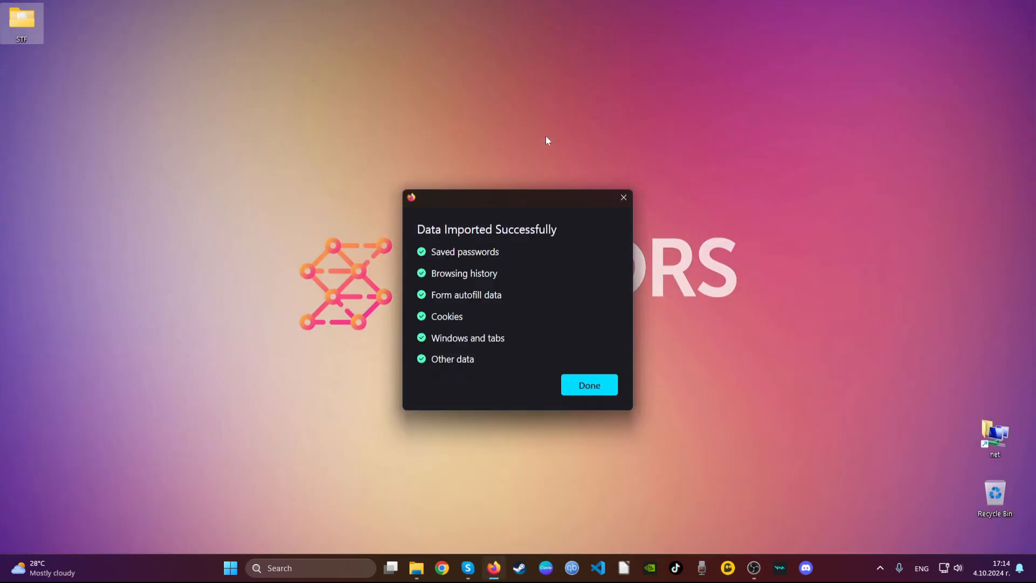
{"action": "left_click", "coordinate": [589, 384]}
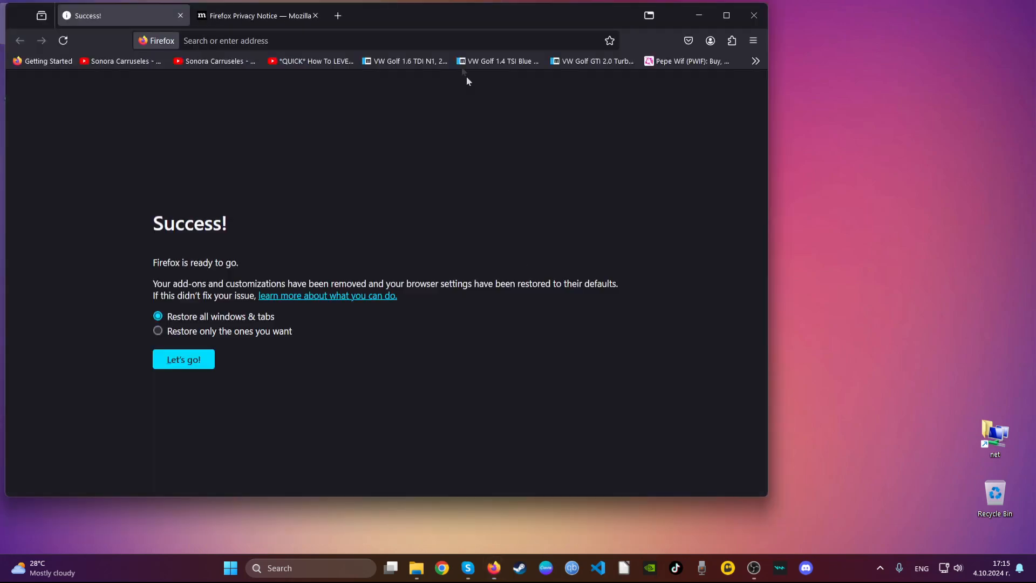
{"action": "left_click_drag", "start_coordinate": [439, 20], "coordinate": [622, 58]}
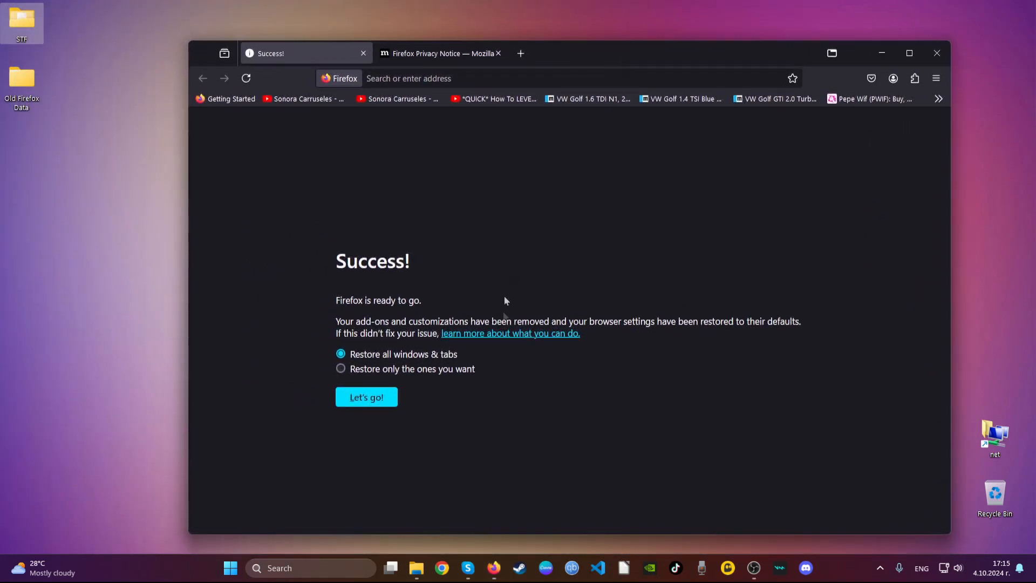
{"action": "left_click_drag", "start_coordinate": [484, 356], "coordinate": [336, 269]}
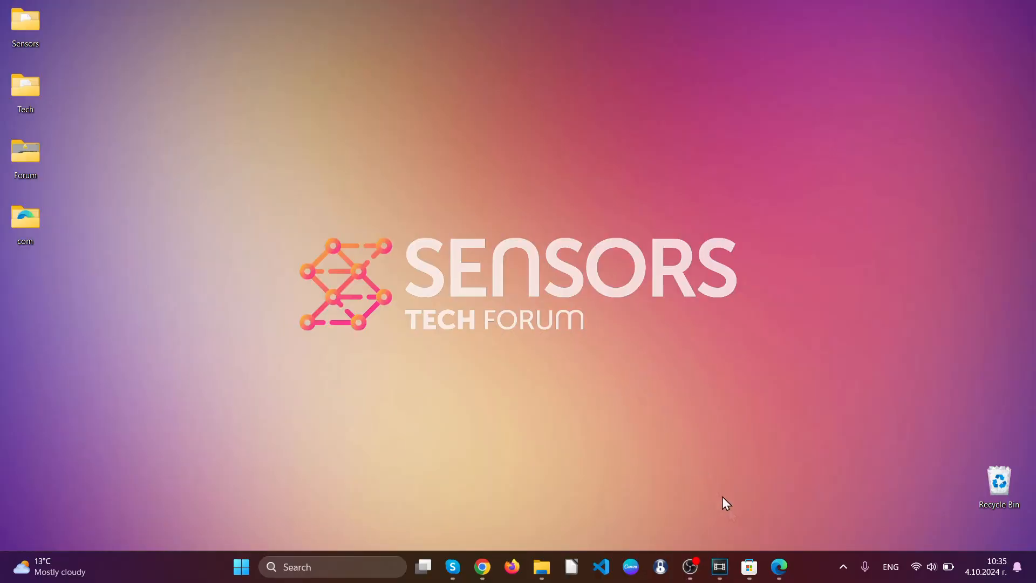
Step: Switch to Microsoft Edge and remove the Search from Popup or ContextMenu extension without reporting abuse
{"action": "left_click", "coordinate": [778, 576]}
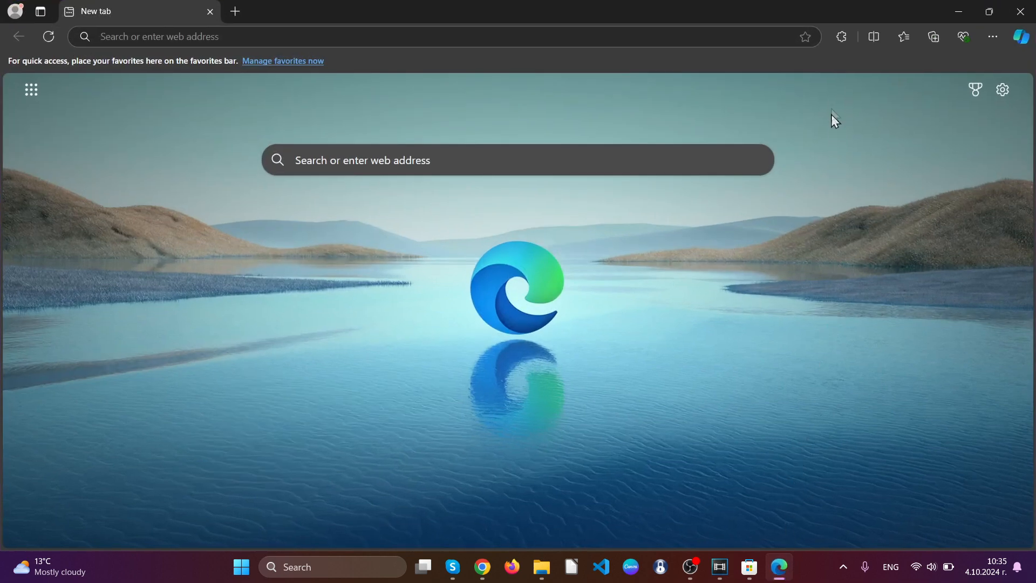
{"action": "left_click", "coordinate": [840, 37]}
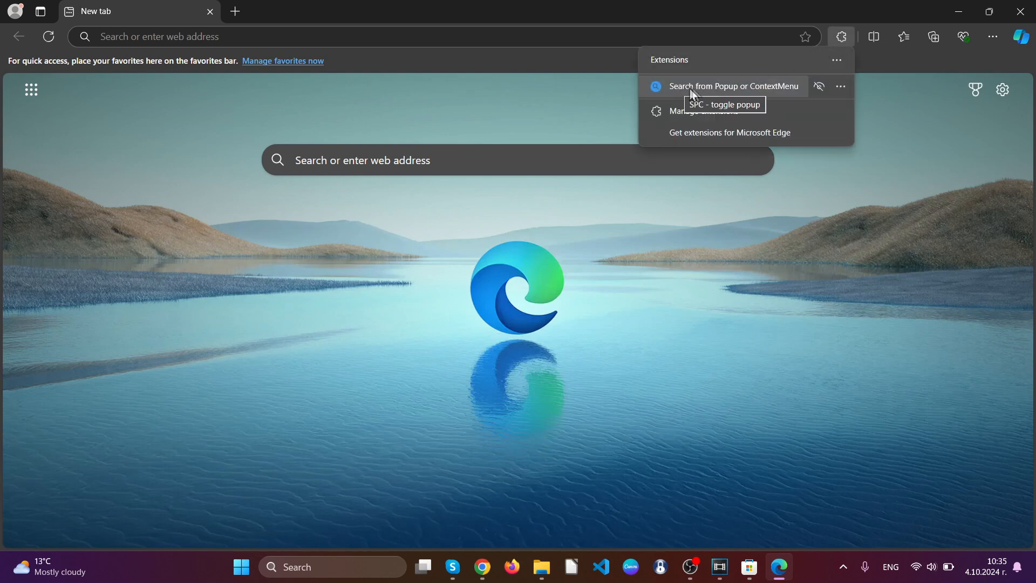
{"action": "left_click", "coordinate": [840, 88]}
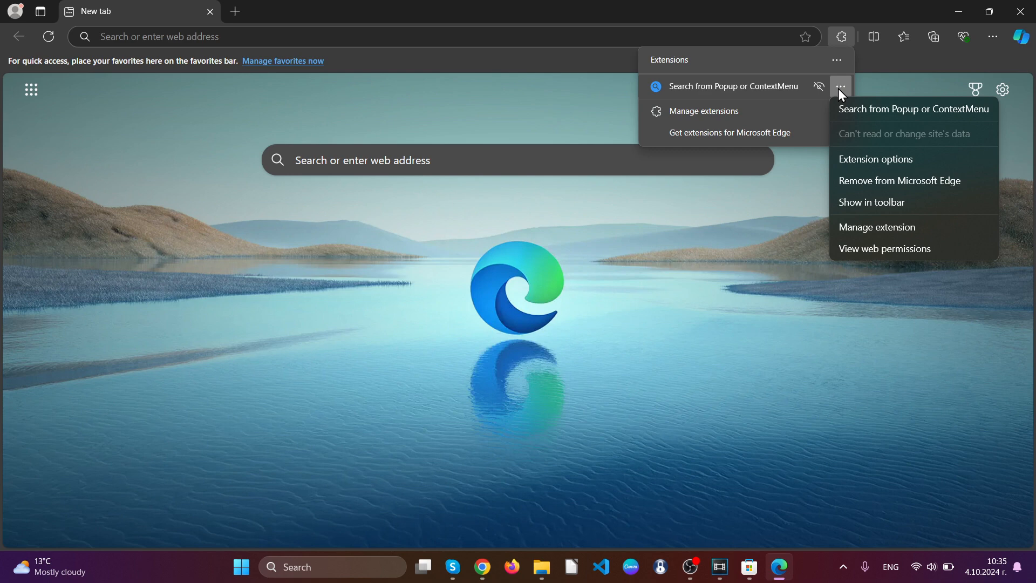
{"action": "left_click", "coordinate": [867, 182]}
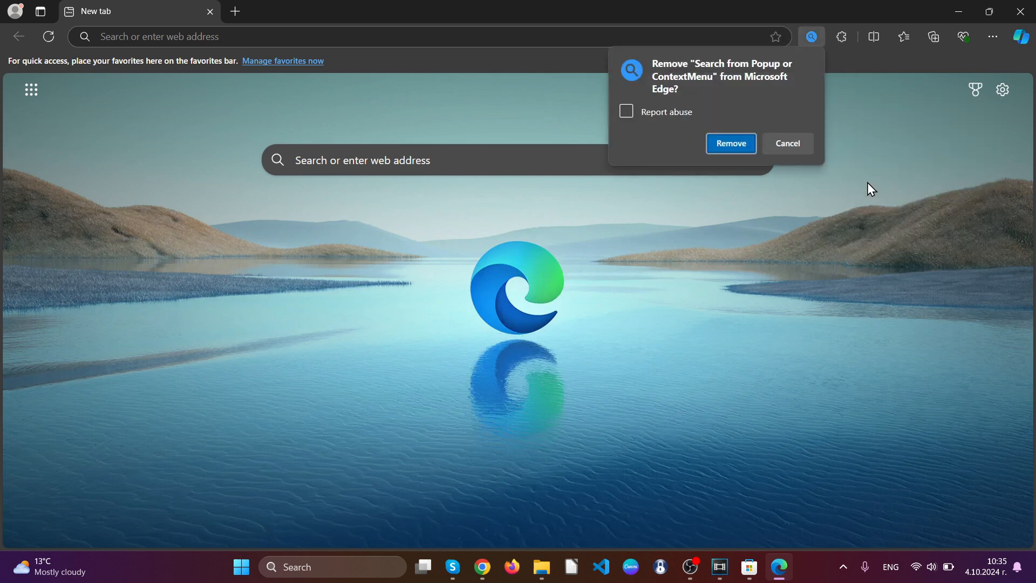
{"action": "left_click", "coordinate": [720, 144]}
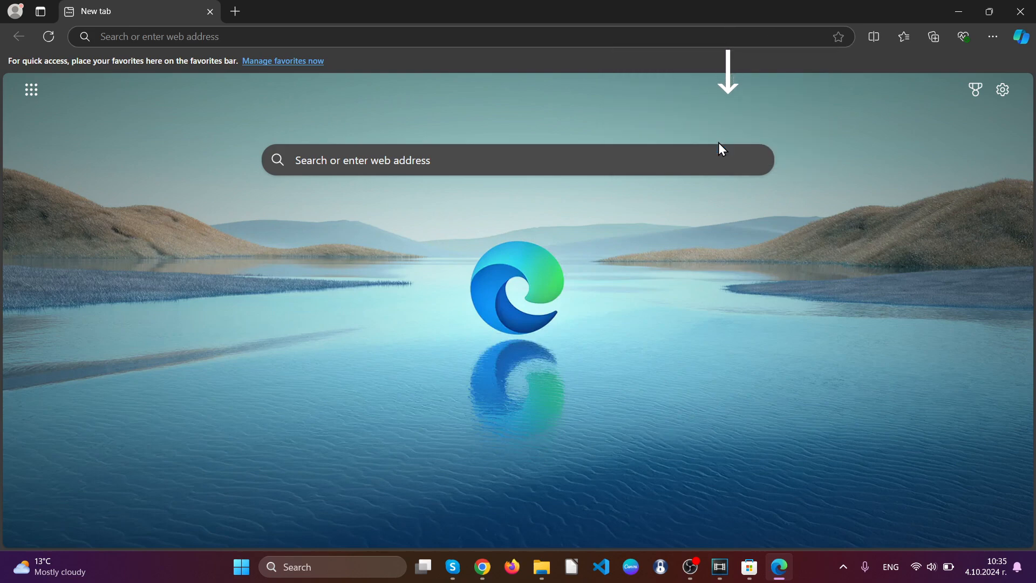
Step: Open Edge's delete browsing data page at edge://settings/clearBrowserData
{"action": "left_click", "coordinate": [458, 34]}
{"action": "type", "text": "ed"}
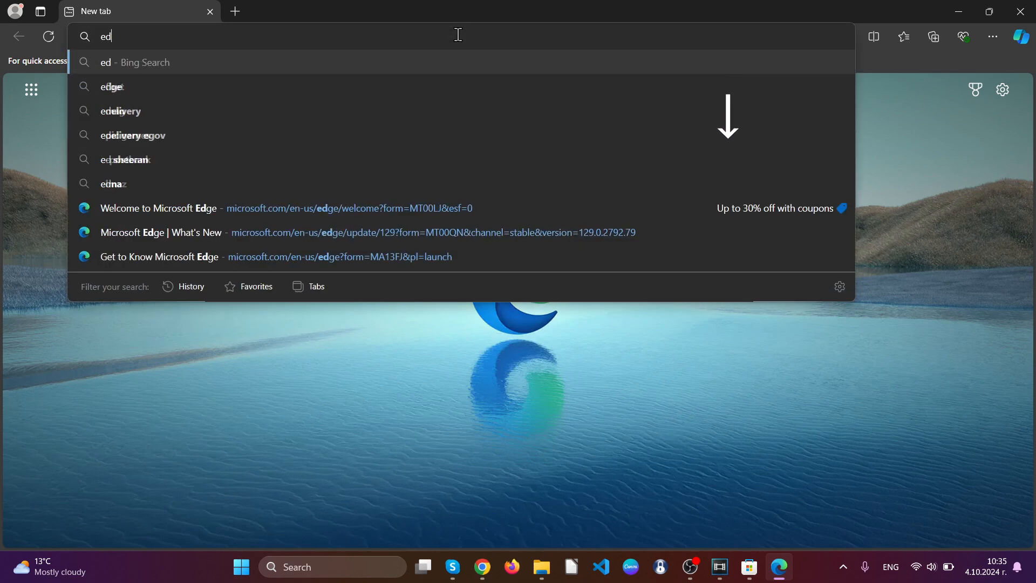
{"action": "type", "text": "ge:"}
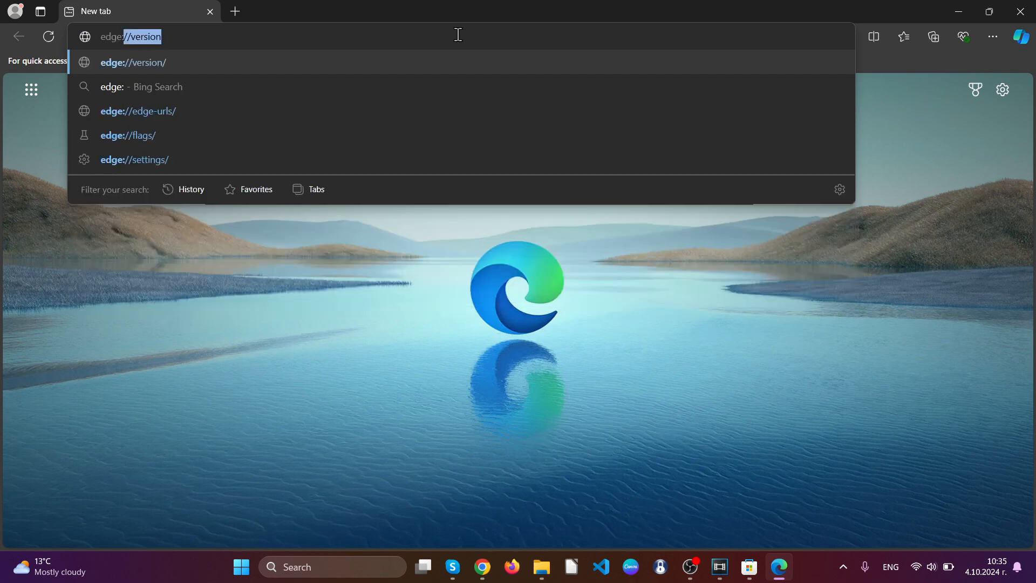
{"action": "type", "text": "//set"}
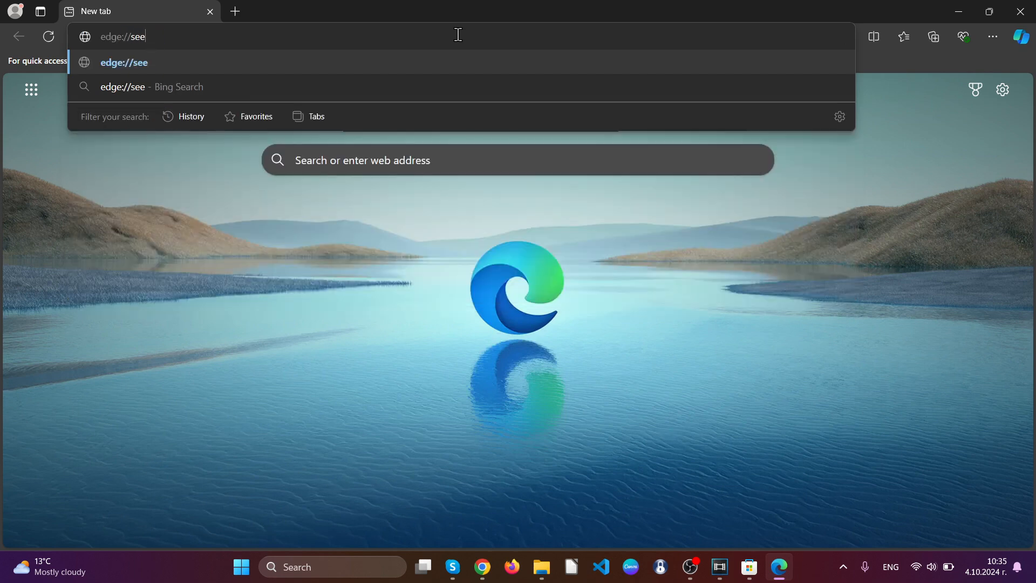
{"action": "type", "text": "tings/"}
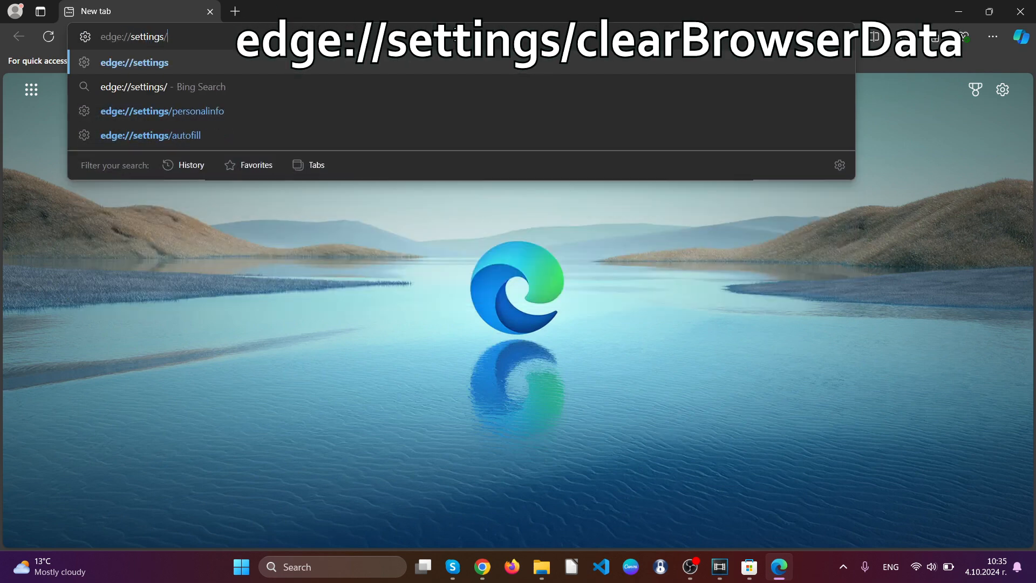
{"action": "type", "text": "clear"}
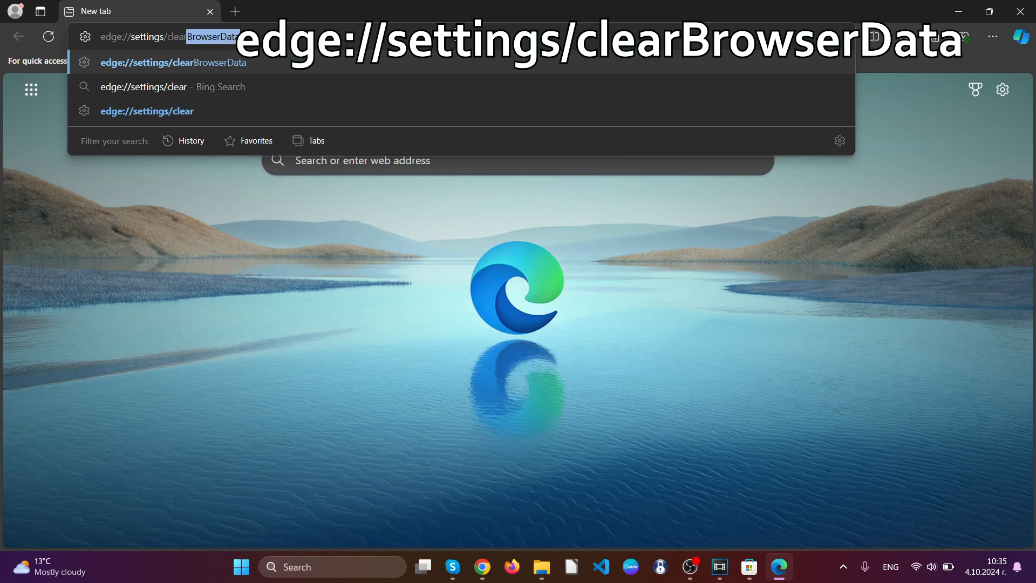
{"action": "type", "text": "BrowserDa"}
{"action": "type", "text": "ta"}
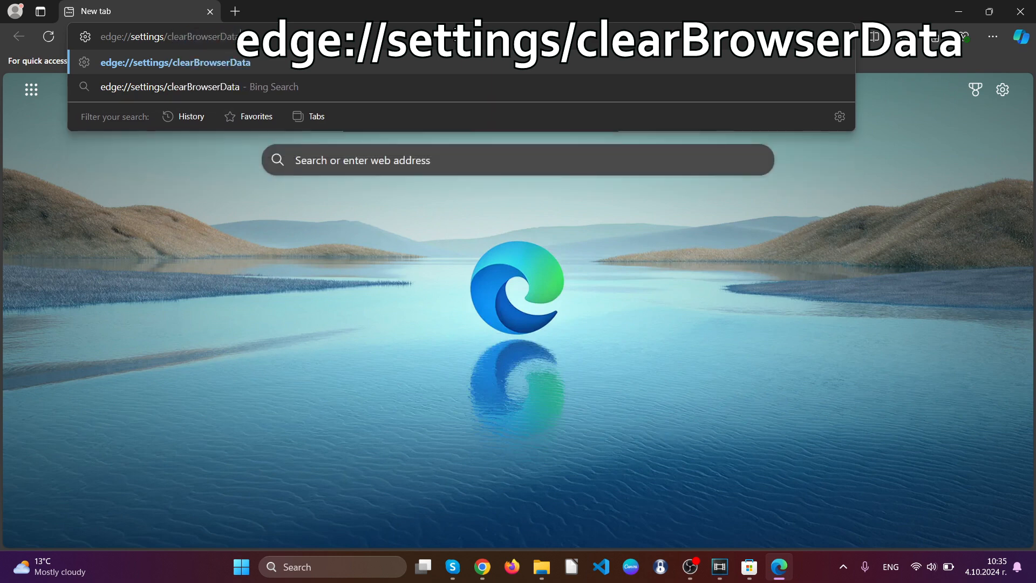
{"action": "key", "text": "Return"}
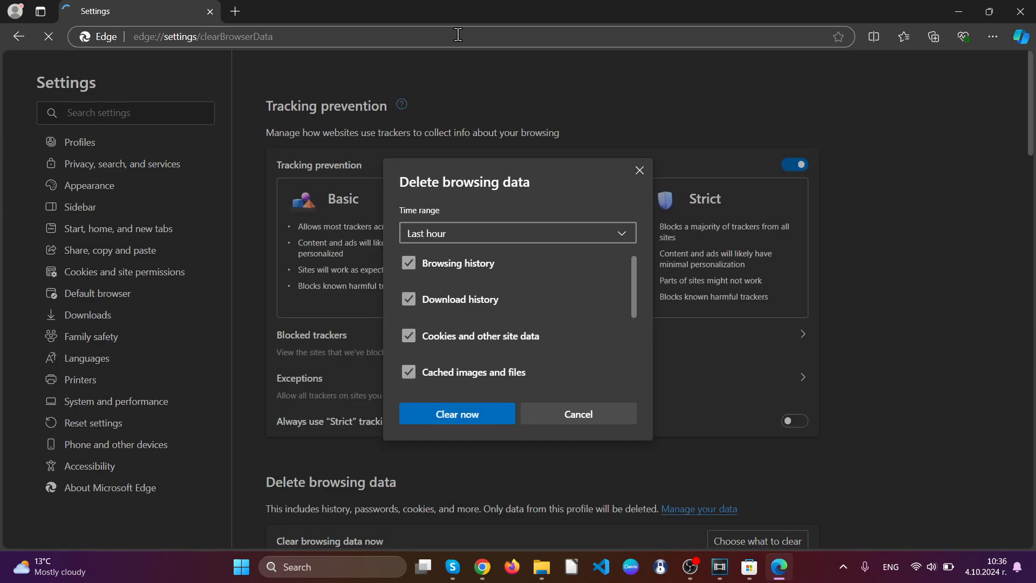
Step: Clear all-time browsing data, including autofill, site permissions, previous-version Edge data and Media Foundation data but not passwords, and close Edge
{"action": "left_click", "coordinate": [471, 237]}
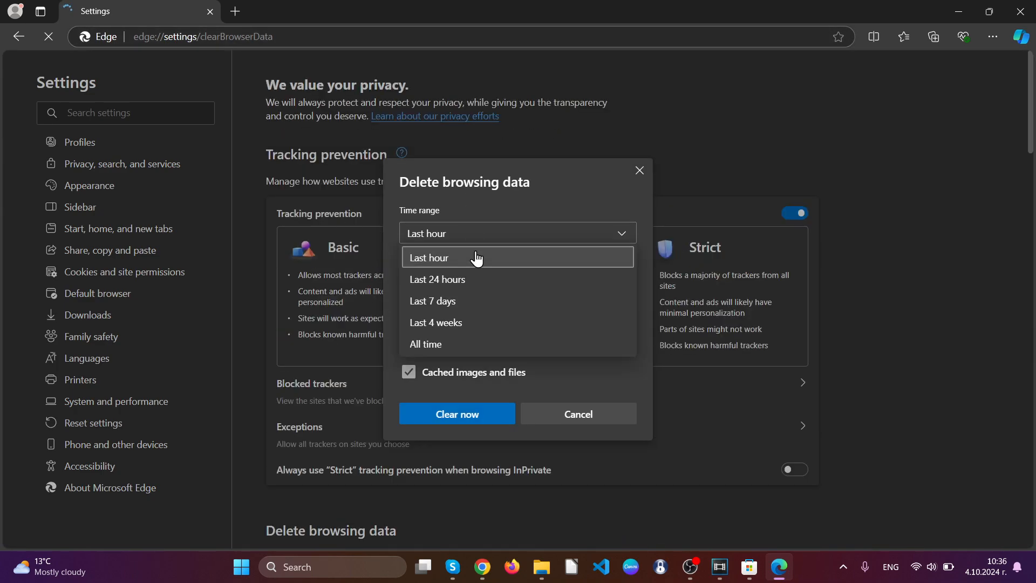
{"action": "left_click", "coordinate": [456, 343]}
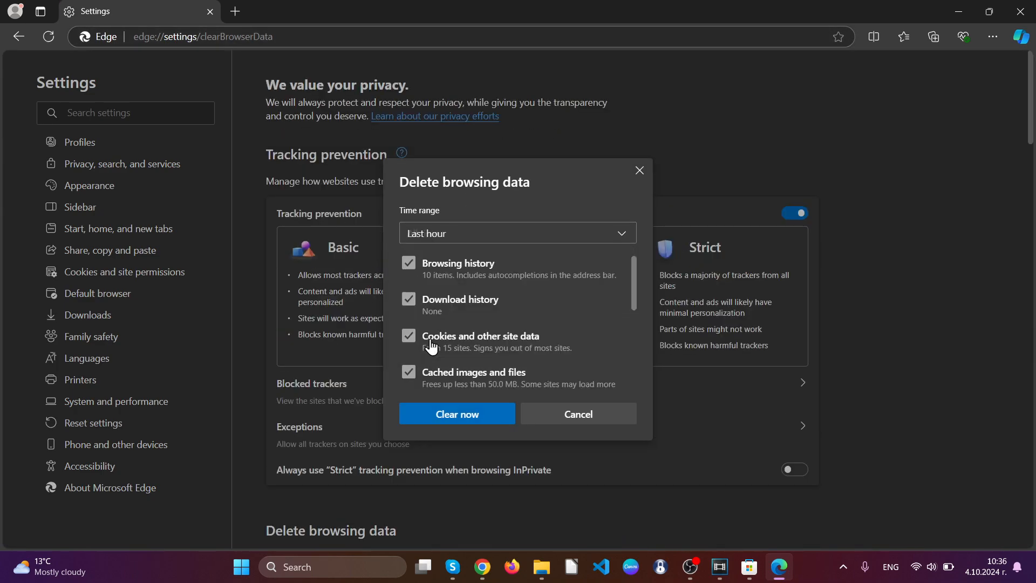
{"action": "scroll", "coordinate": [472, 326], "scroll_direction": "down", "scroll_amount": 5}
{"action": "left_click", "coordinate": [411, 361]}
{"action": "left_click", "coordinate": [410, 320]}
{"action": "left_click", "coordinate": [410, 284]}
{"action": "scroll", "coordinate": [416, 341], "scroll_direction": "up", "scroll_amount": 2}
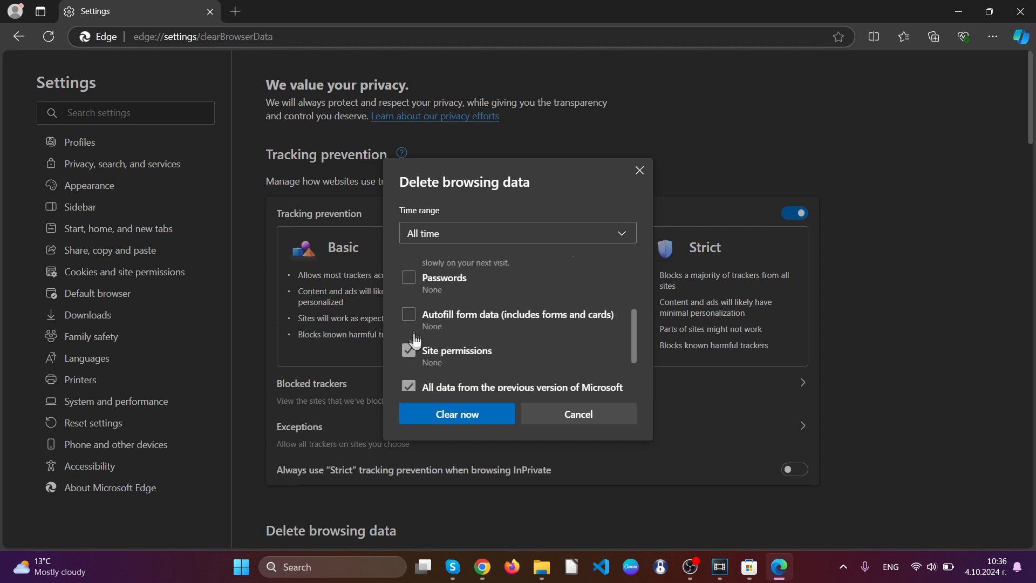
{"action": "left_click", "coordinate": [410, 321]}
{"action": "scroll", "coordinate": [413, 331], "scroll_direction": "up", "scroll_amount": 2}
{"action": "scroll", "coordinate": [445, 337], "scroll_direction": "down", "scroll_amount": 5}
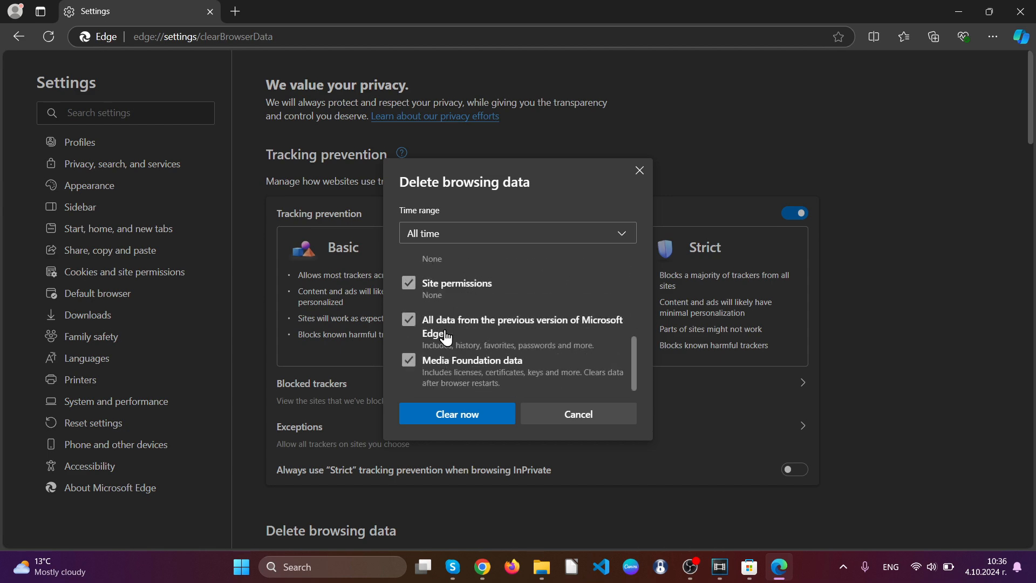
{"action": "left_click", "coordinate": [458, 416]}
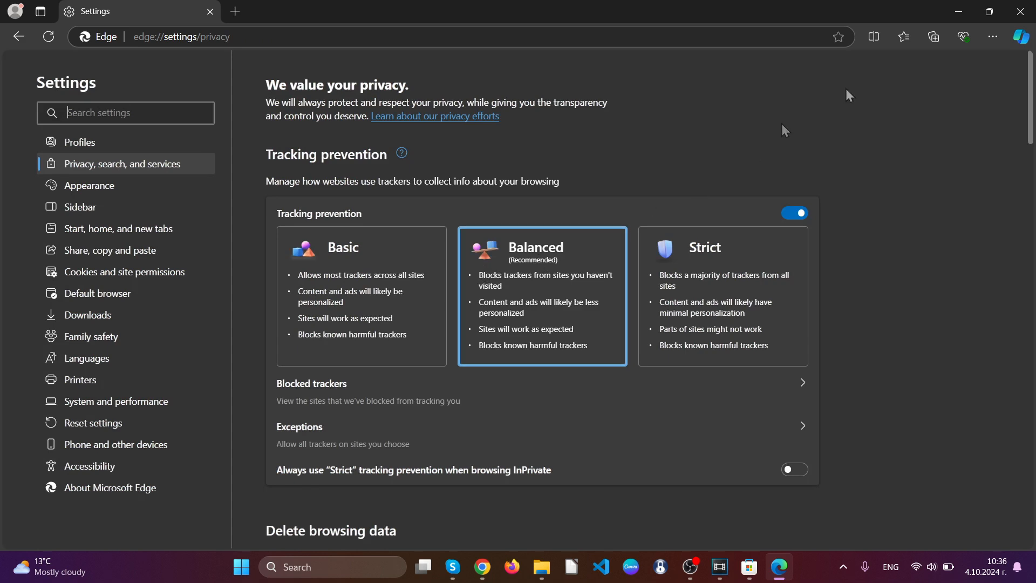
{"action": "left_click", "coordinate": [1019, 12]}
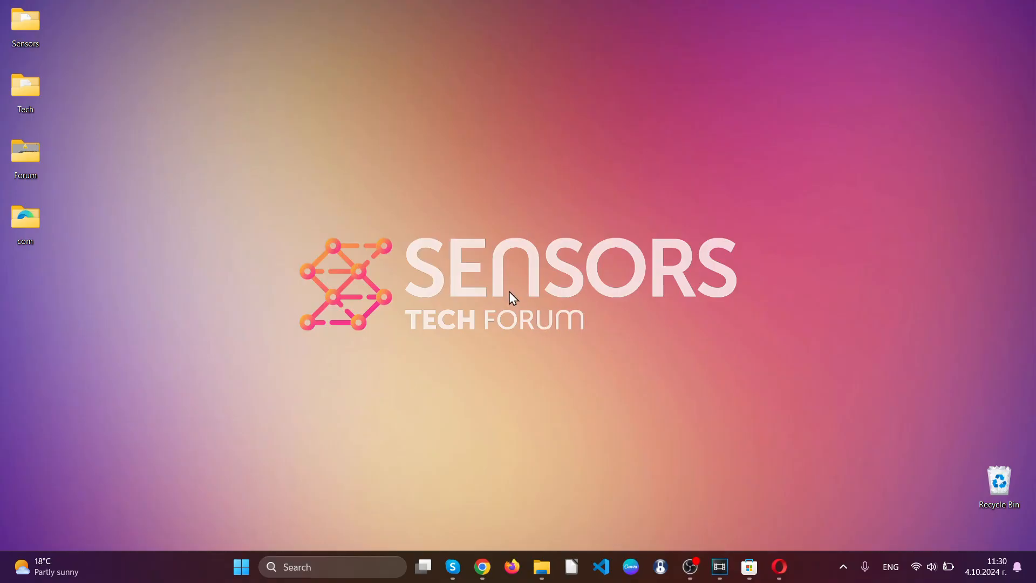
Step: Switch to Opera, remove the Search all Tabs extension and close its feedback page
{"action": "left_click", "coordinate": [781, 566]}
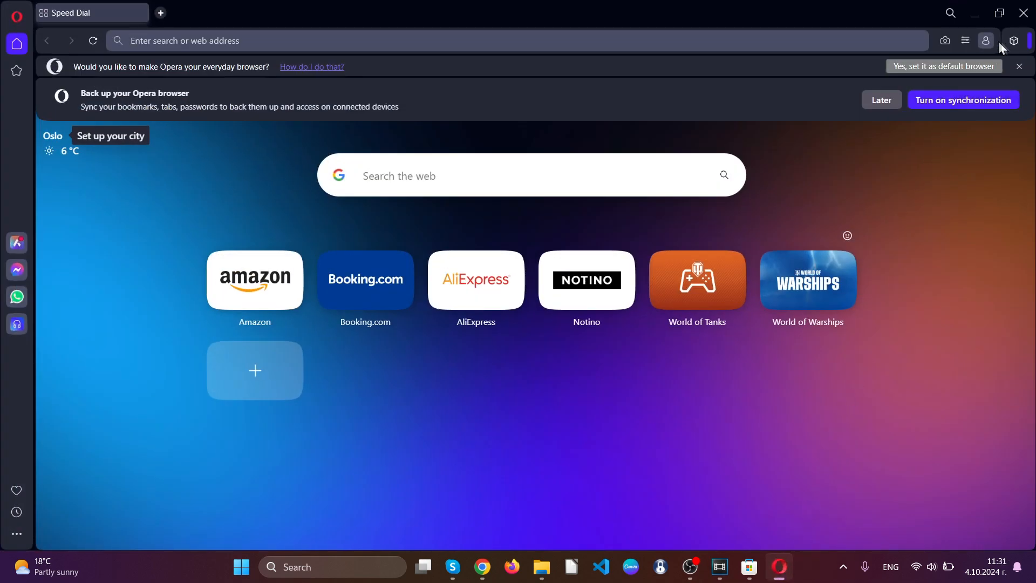
{"action": "left_click", "coordinate": [1014, 41]}
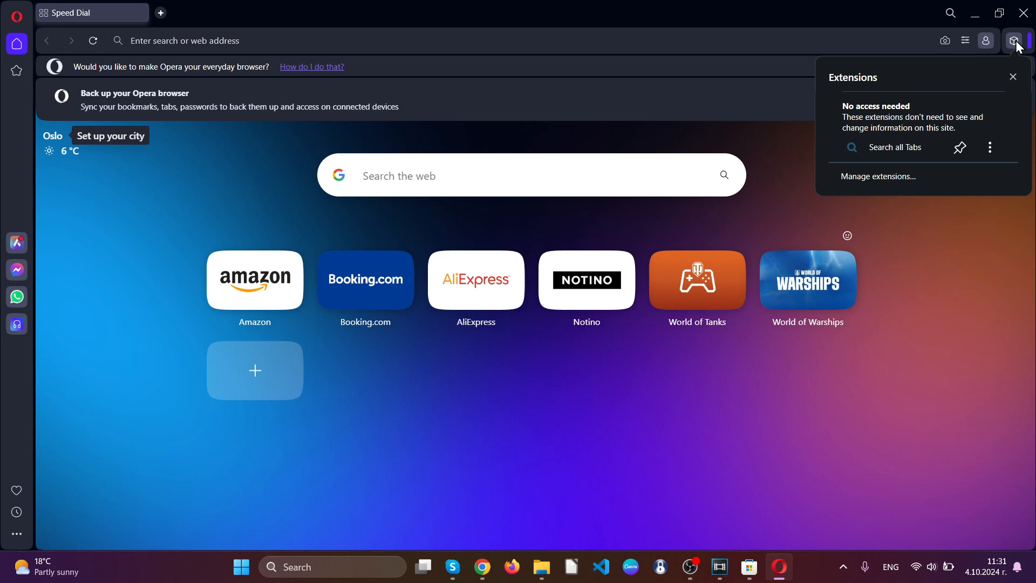
{"action": "left_click", "coordinate": [990, 151]}
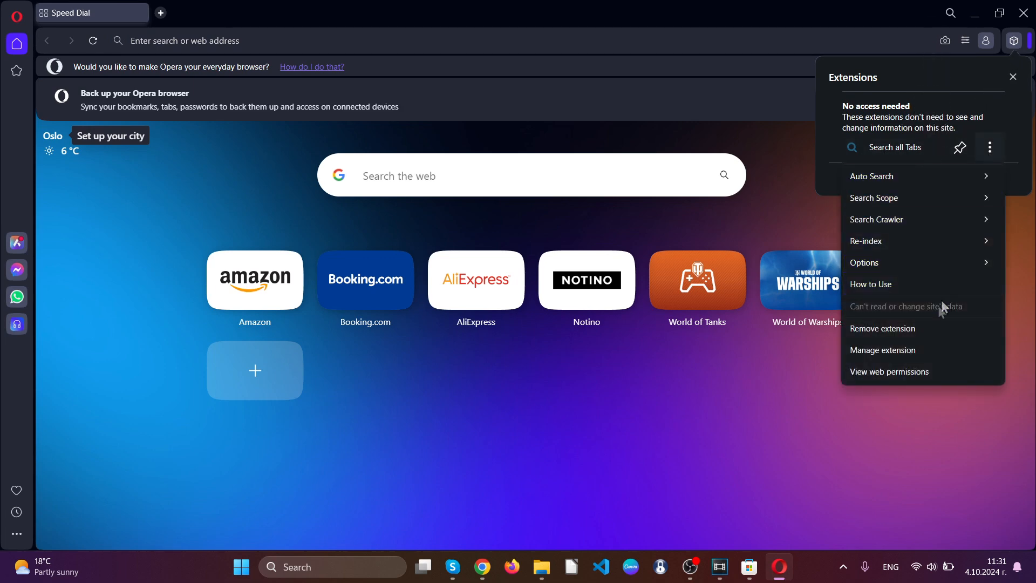
{"action": "left_click", "coordinate": [932, 328]}
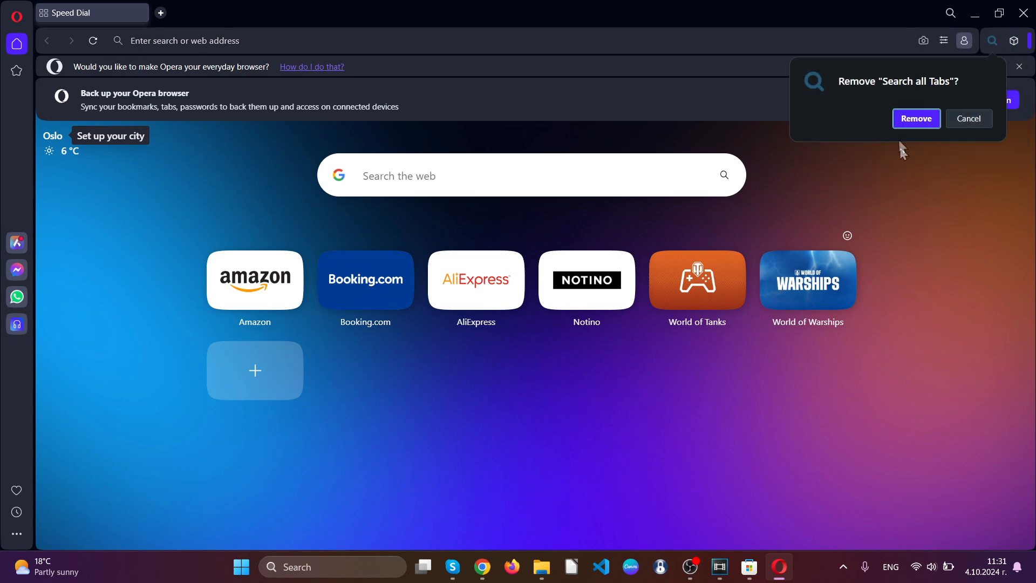
{"action": "left_click", "coordinate": [901, 122]}
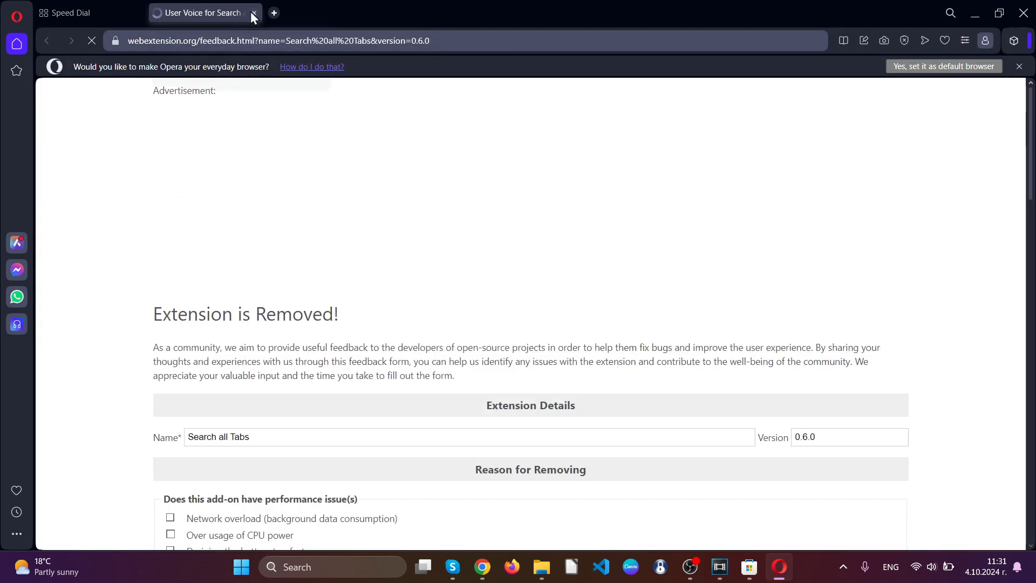
{"action": "left_click", "coordinate": [250, 11]}
Step: Go to opera://settings and open the delete browsing data options under privacy and security
{"action": "left_click", "coordinate": [227, 40]}
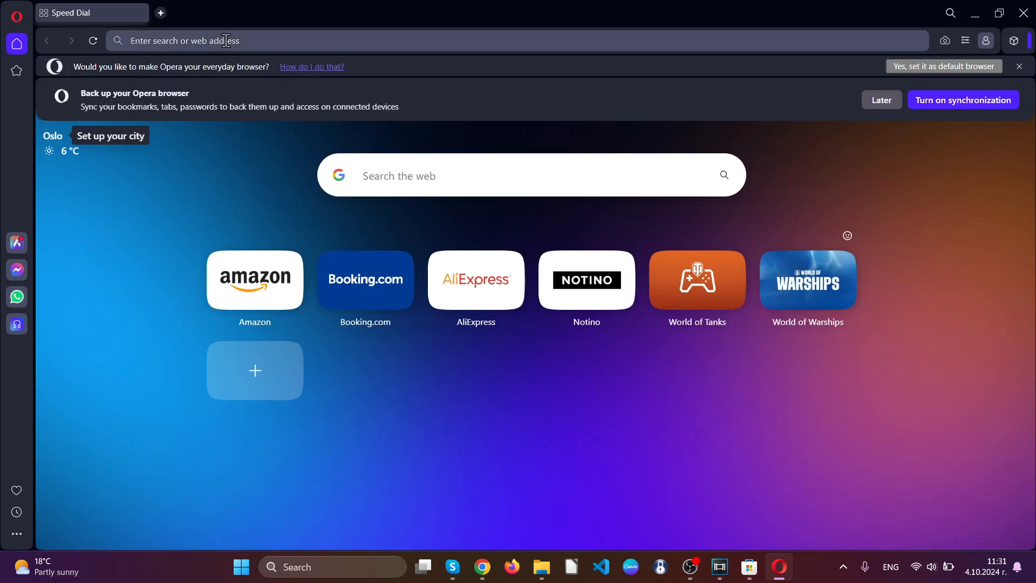
{"action": "type", "text": "opera://settings"}
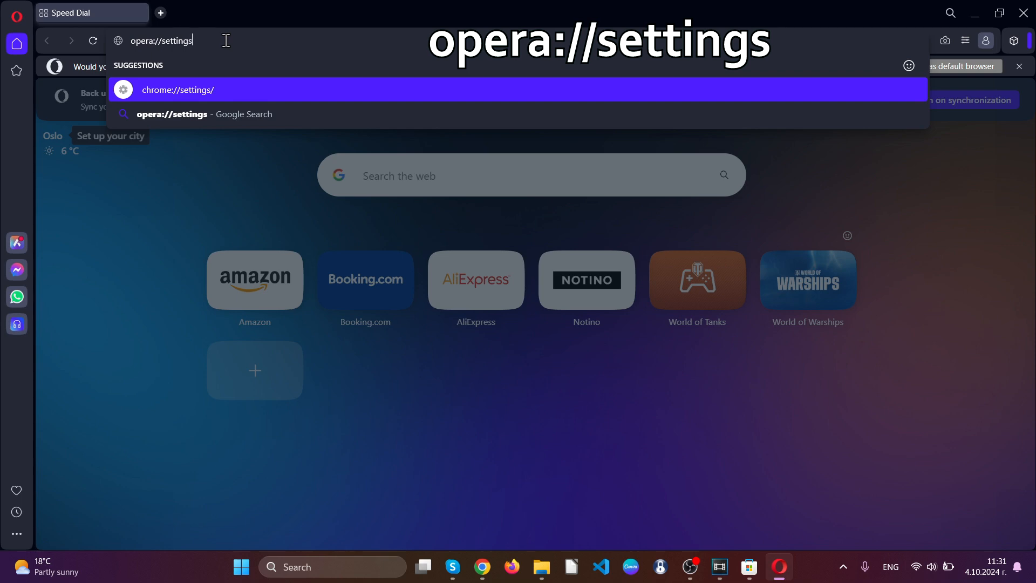
{"action": "key", "text": "Return"}
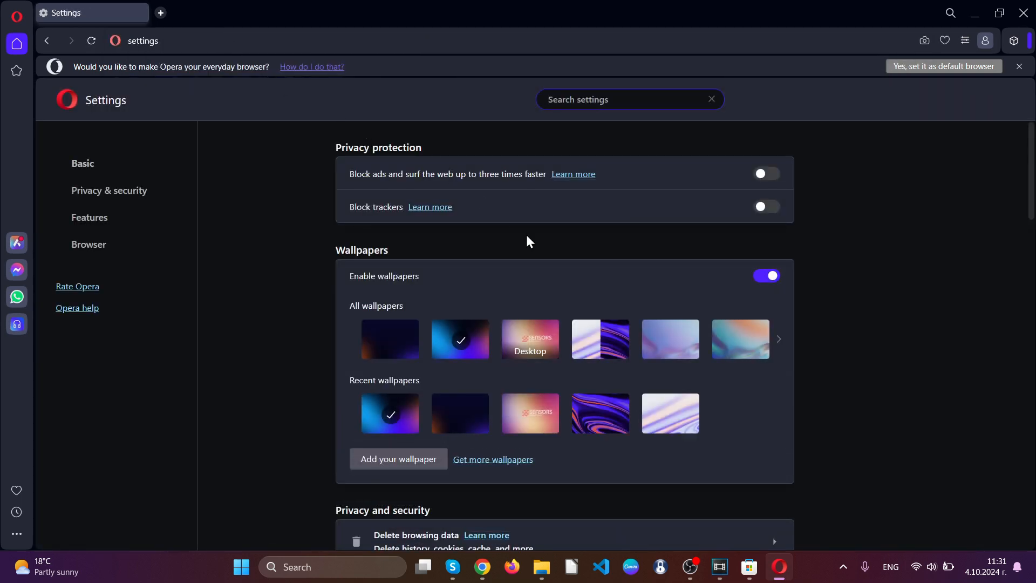
{"action": "left_click", "coordinate": [102, 194]}
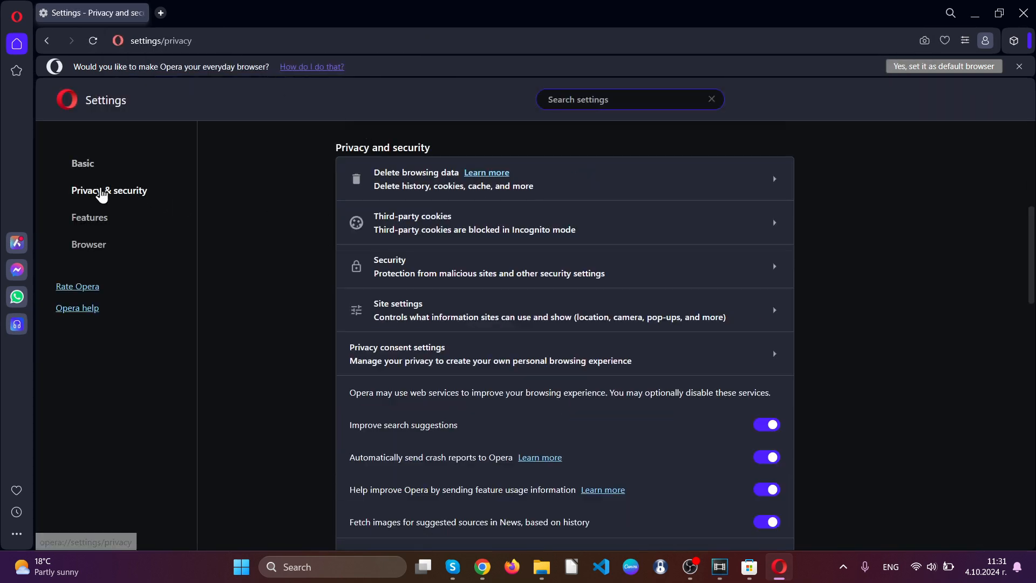
{"action": "left_click", "coordinate": [401, 181]}
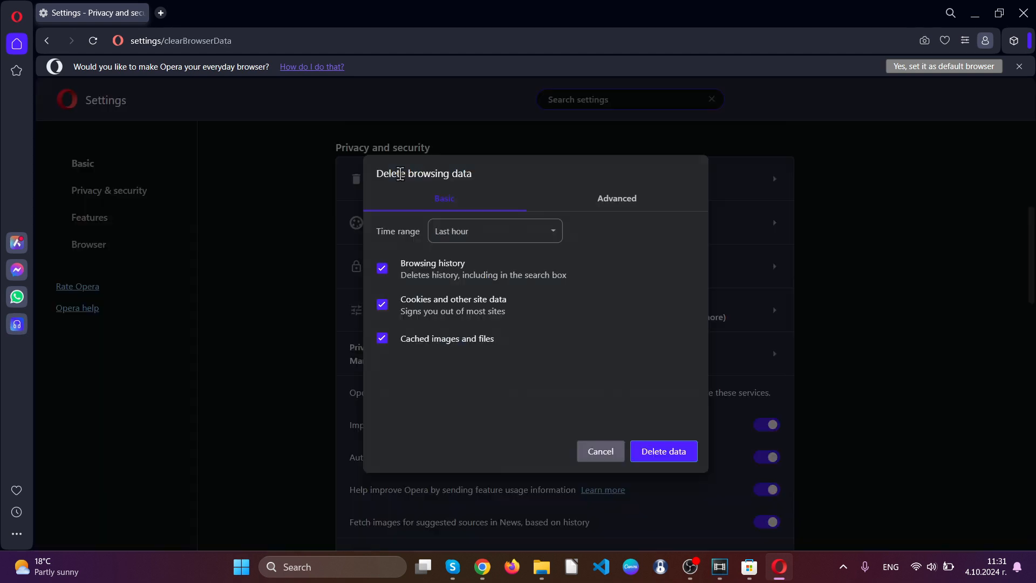
Step: Delete all-time browsing data with the advanced options, including autofill, site settings and hosted app data but not passwords, and close Opera
{"action": "left_click", "coordinate": [611, 205]}
{"action": "left_click", "coordinate": [527, 231]}
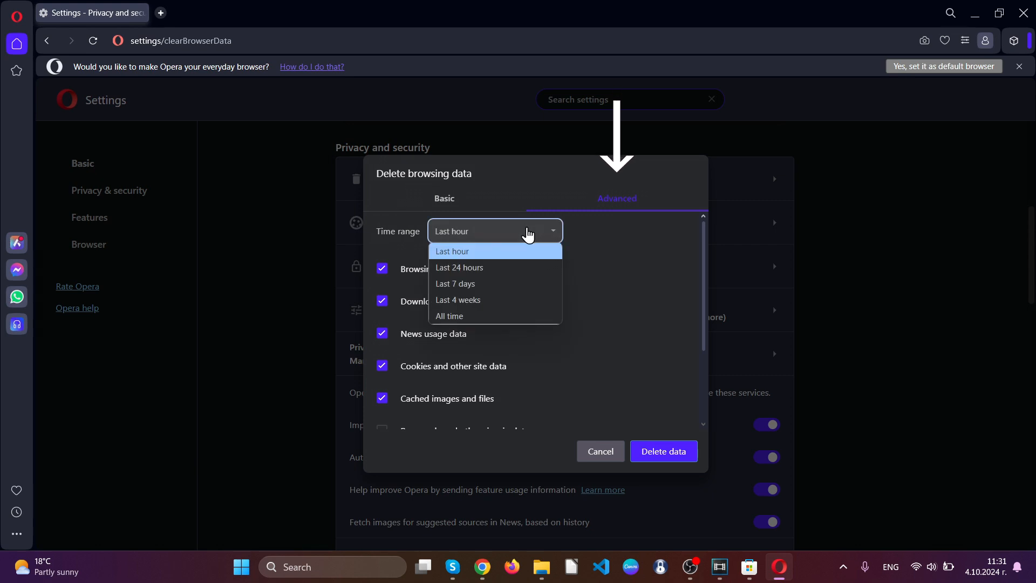
{"action": "left_click", "coordinate": [496, 313]}
{"action": "scroll", "coordinate": [493, 312], "scroll_direction": "down", "scroll_amount": 2}
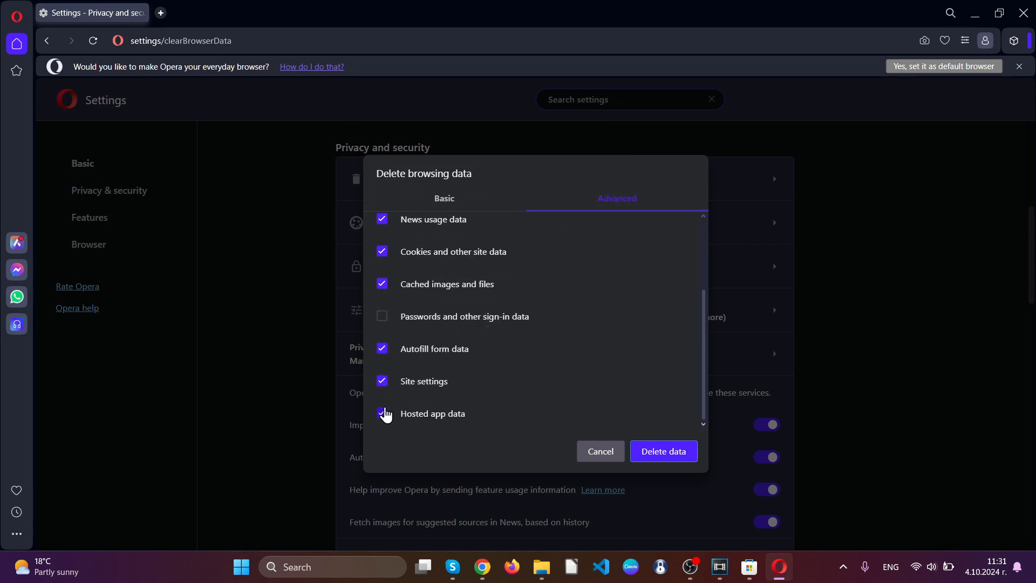
{"action": "left_click", "coordinate": [664, 451]}
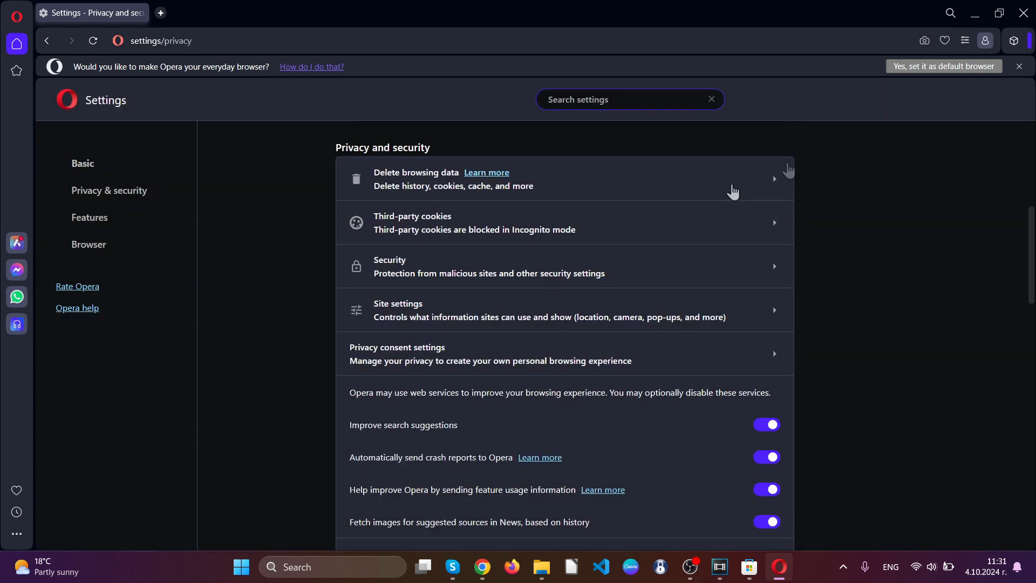
{"action": "left_click", "coordinate": [1031, 16]}
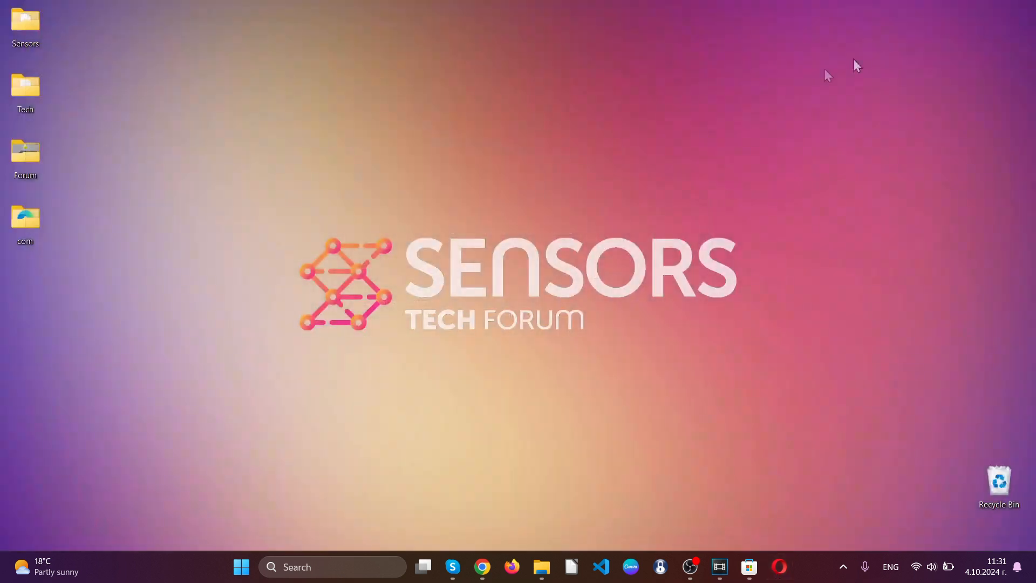